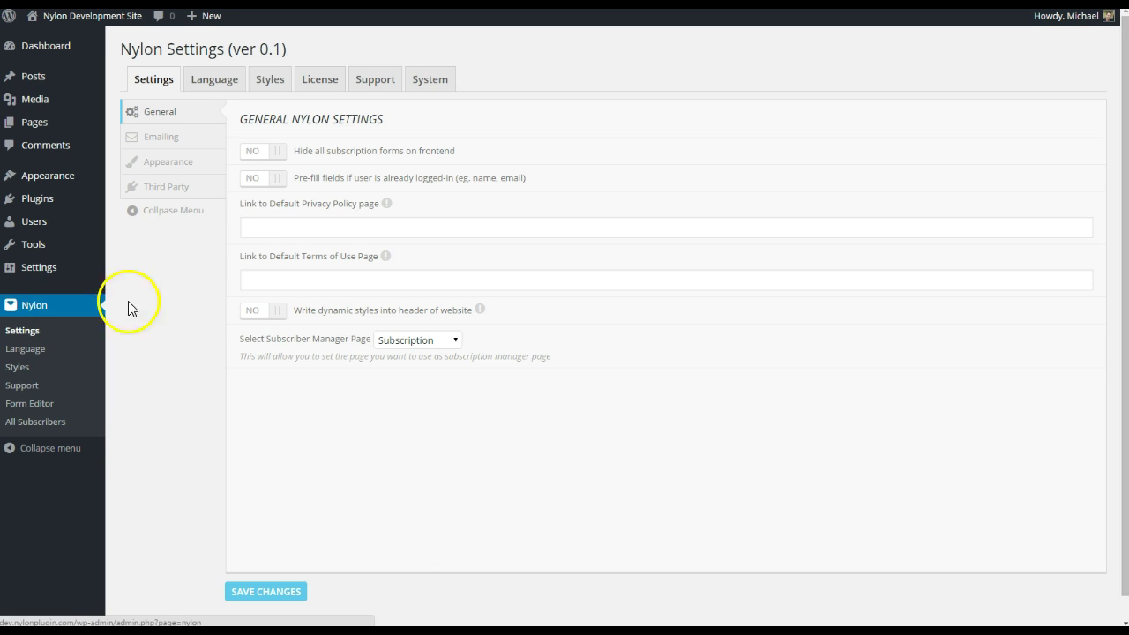
- On the Emailing sub-tab, set the 'From' Name to Nylon Plugin Website
{"action": "left_click", "coordinate": [167, 143]}
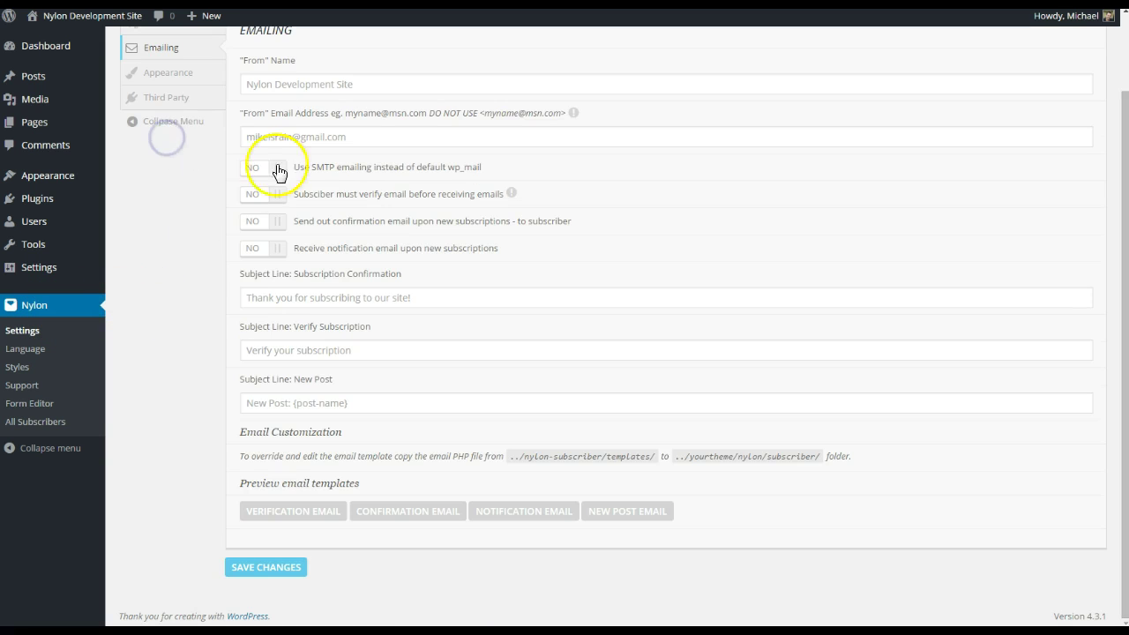
{"action": "scroll", "coordinate": [176, 327], "scroll_direction": "up", "scroll_amount": 1}
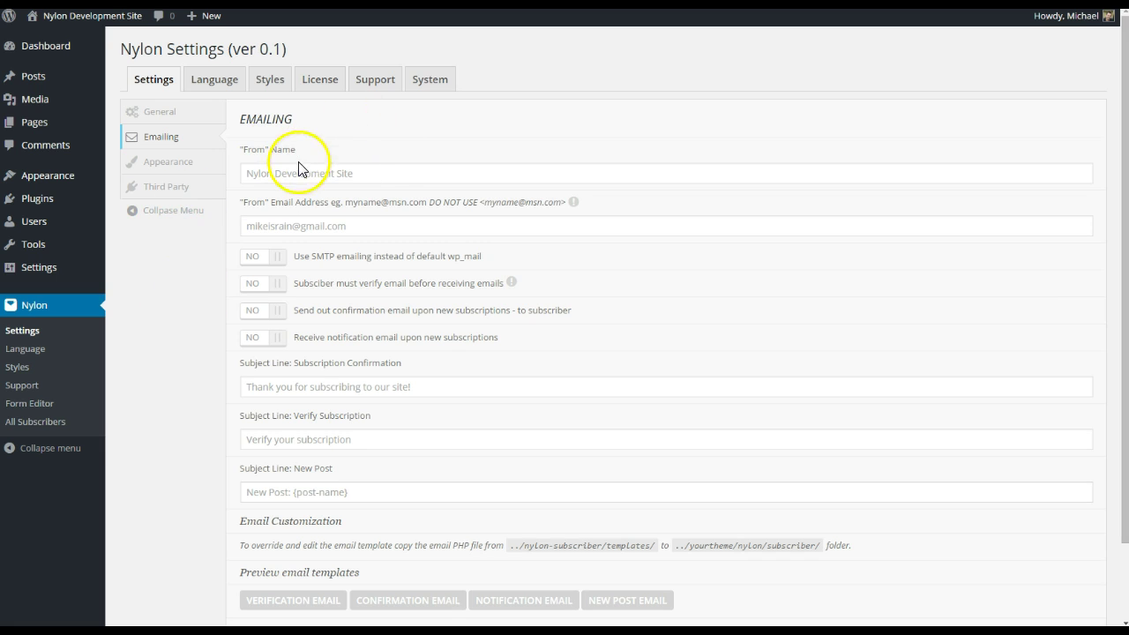
{"action": "left_click", "coordinate": [384, 169]}
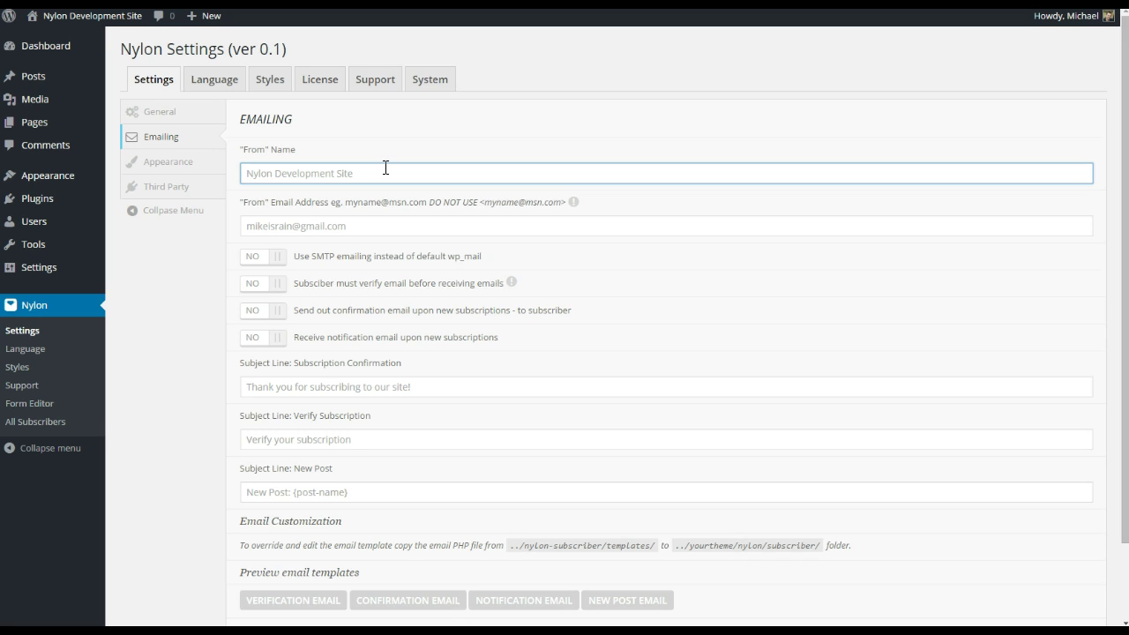
{"action": "type", "text": "N"}
{"action": "key", "text": "BackSpace"}
{"action": "type", "text": "lon Plugin Website"}
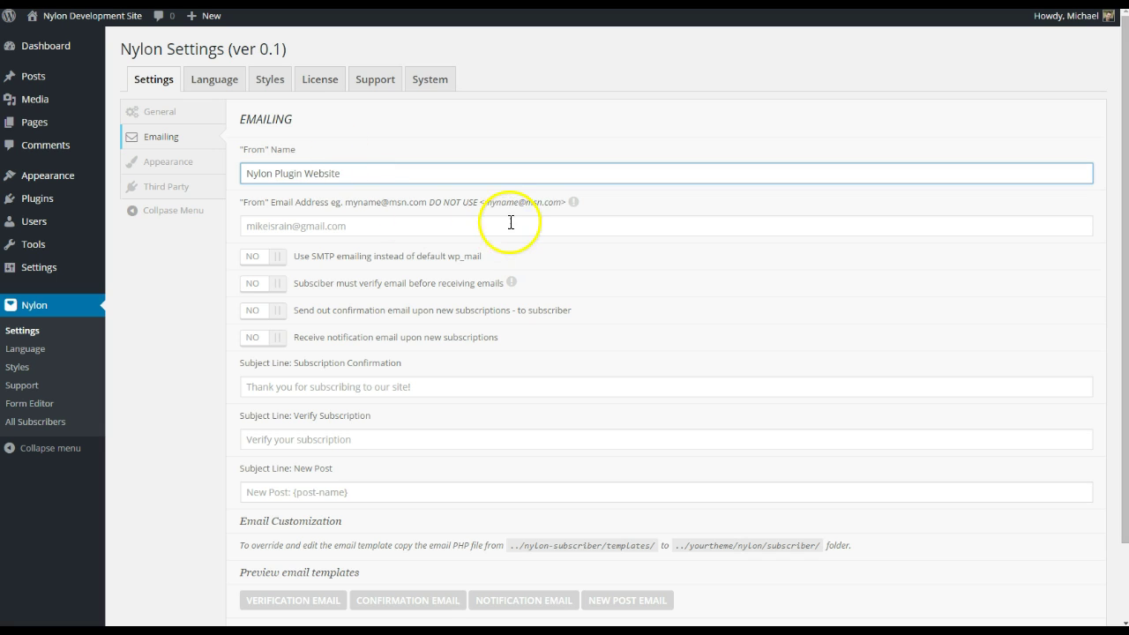
- Enter the site's info address as the 'From' Email Address and switch on SMTP emailing
{"action": "left_click", "coordinate": [565, 226]}
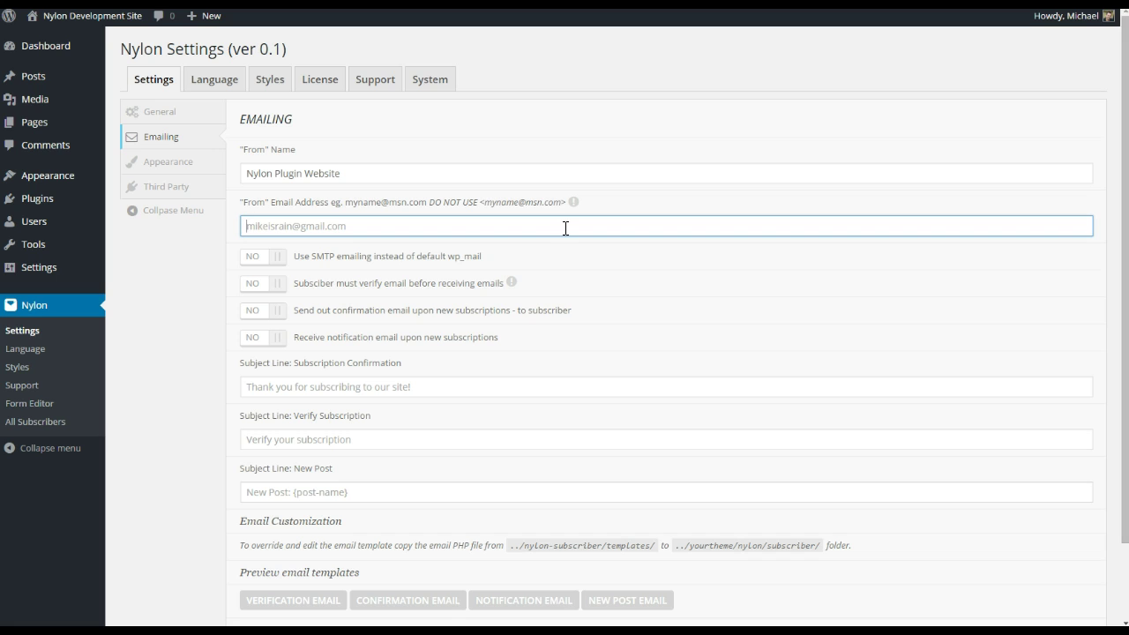
{"action": "left_click", "coordinate": [215, 282]}
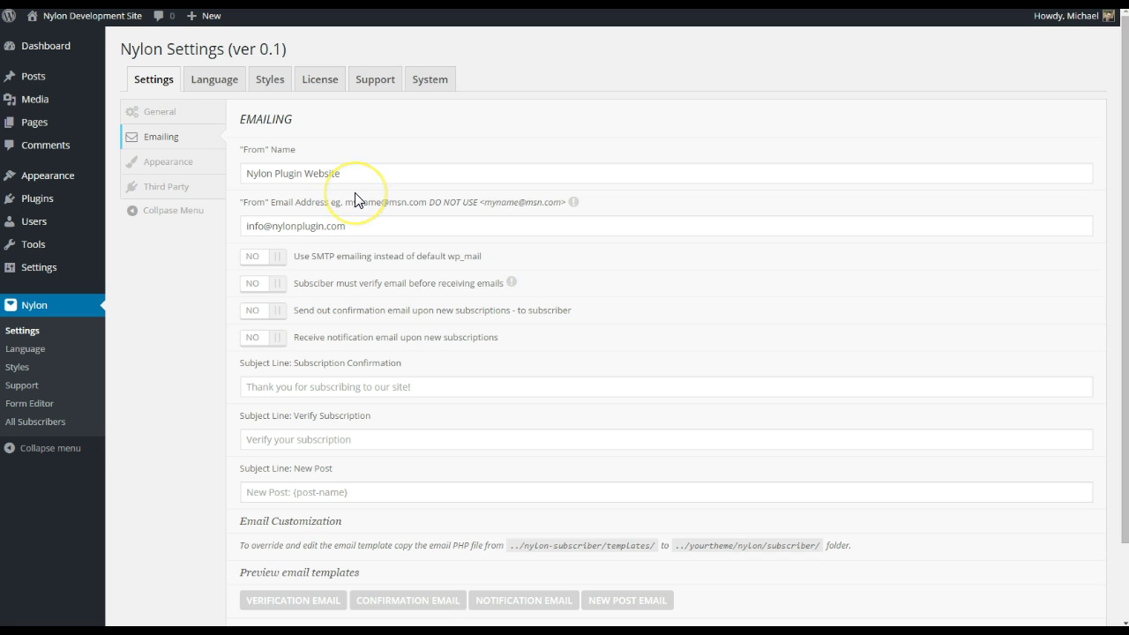
{"action": "left_click", "coordinate": [276, 261]}
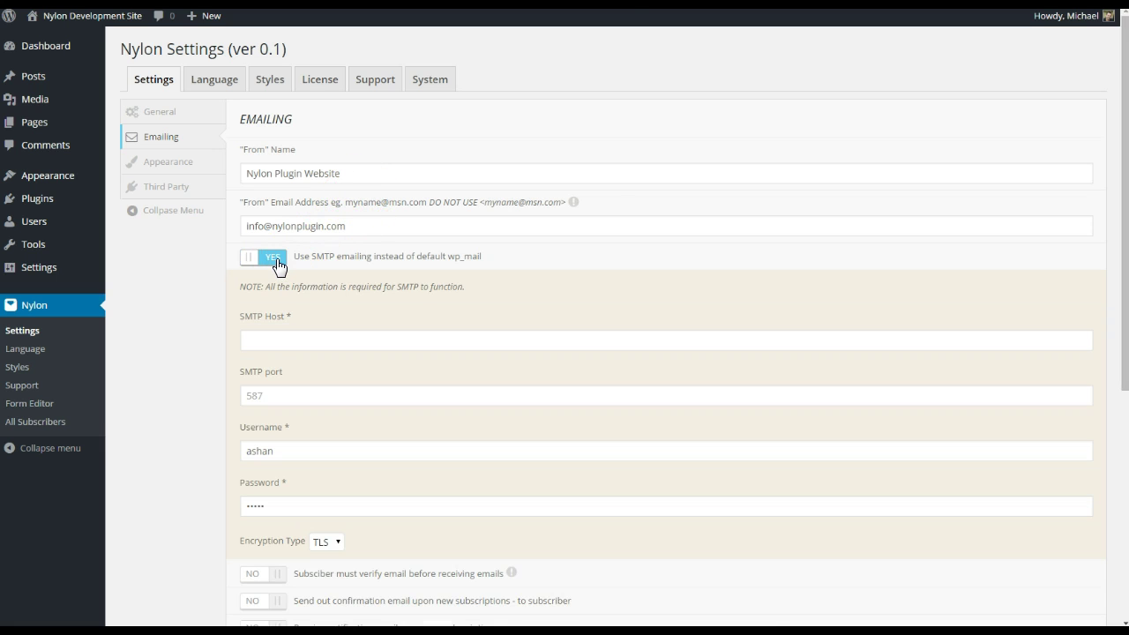
- Leave 'Use SMTP emailing' set to YES and put the cursor in the SMTP Host field
{"action": "left_click", "coordinate": [277, 260]}
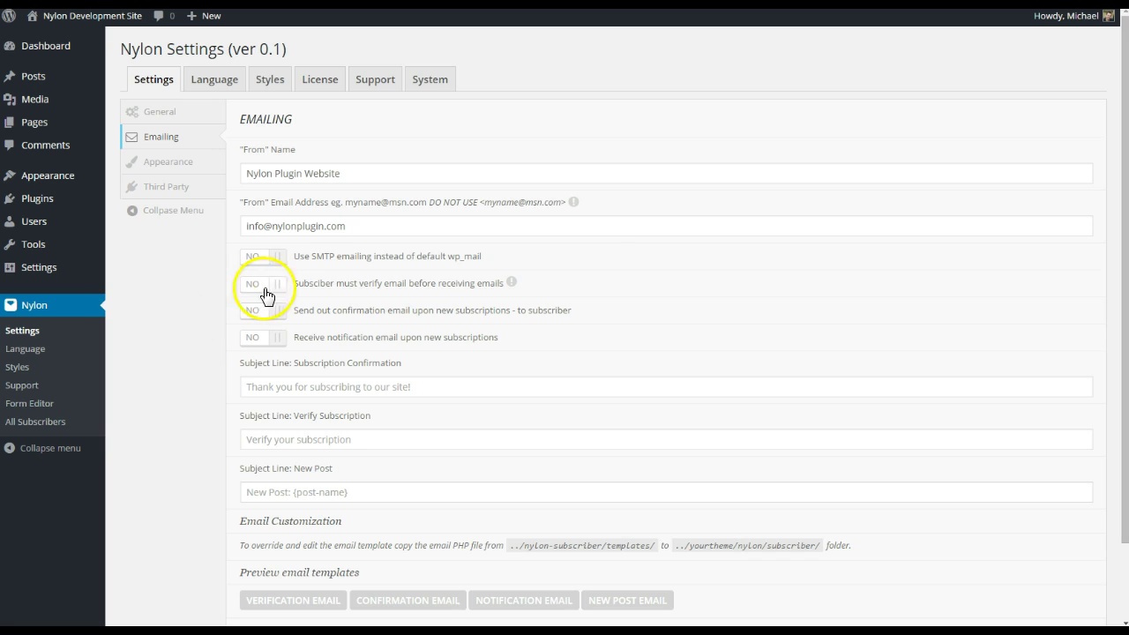
{"action": "scroll", "coordinate": [234, 393], "scroll_direction": "down", "scroll_amount": 1}
{"action": "scroll", "coordinate": [212, 410], "scroll_direction": "up", "scroll_amount": 1}
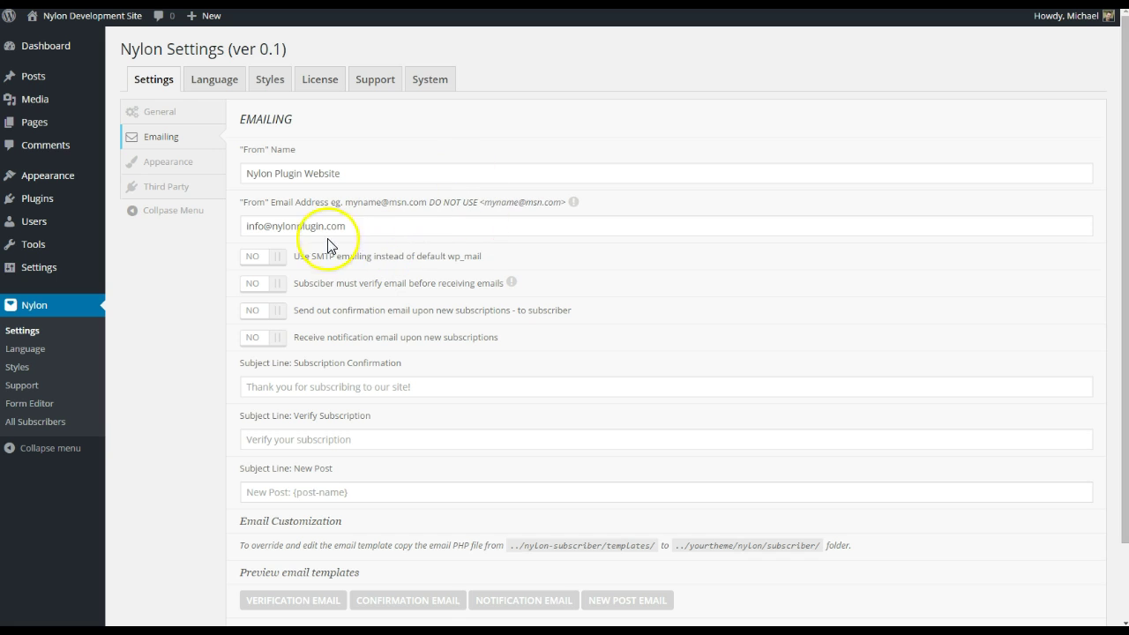
{"action": "left_click", "coordinate": [279, 260]}
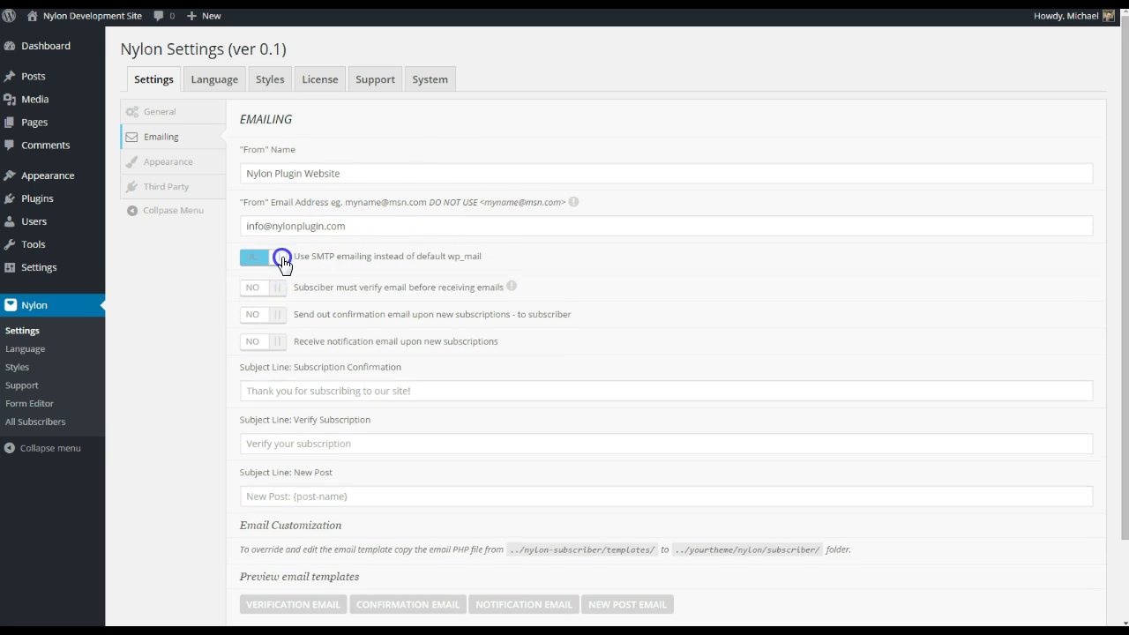
{"action": "left_click", "coordinate": [281, 260]}
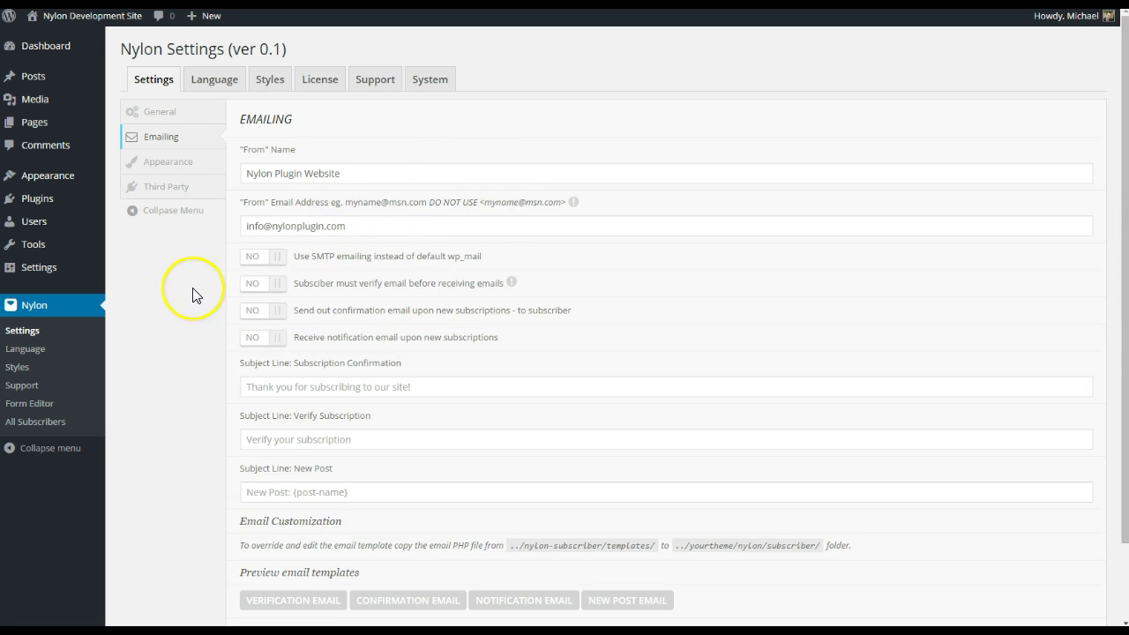
{"action": "left_click", "coordinate": [281, 260]}
{"action": "left_click", "coordinate": [365, 337]}
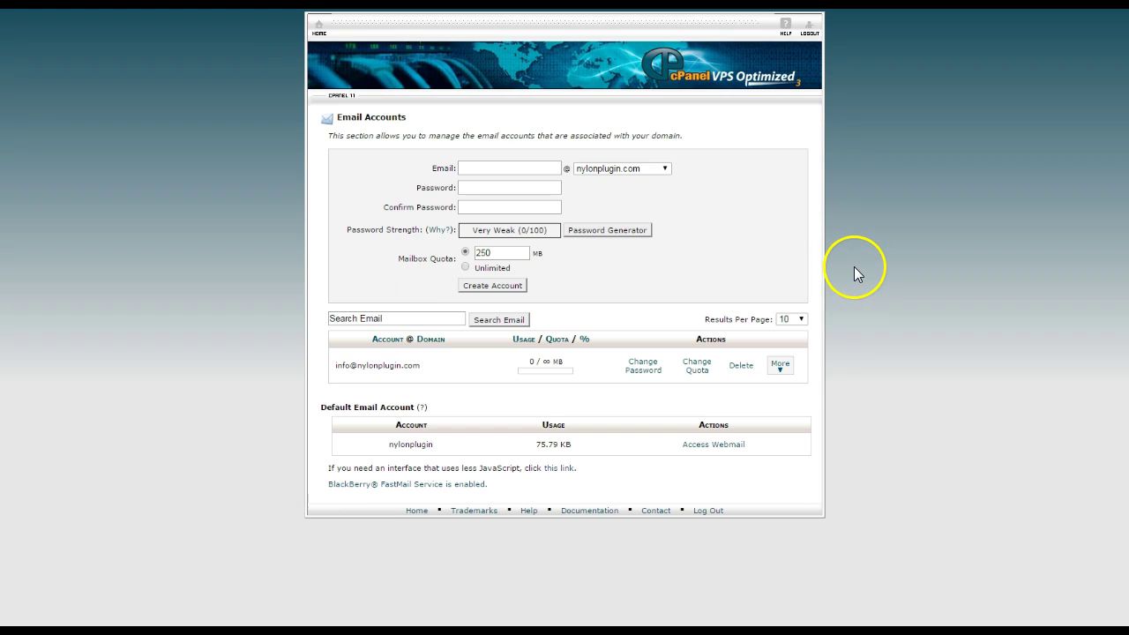
- Open Configure Email Client for the info mailbox and select its Secure SSL/TLS username
{"action": "left_click", "coordinate": [782, 368]}
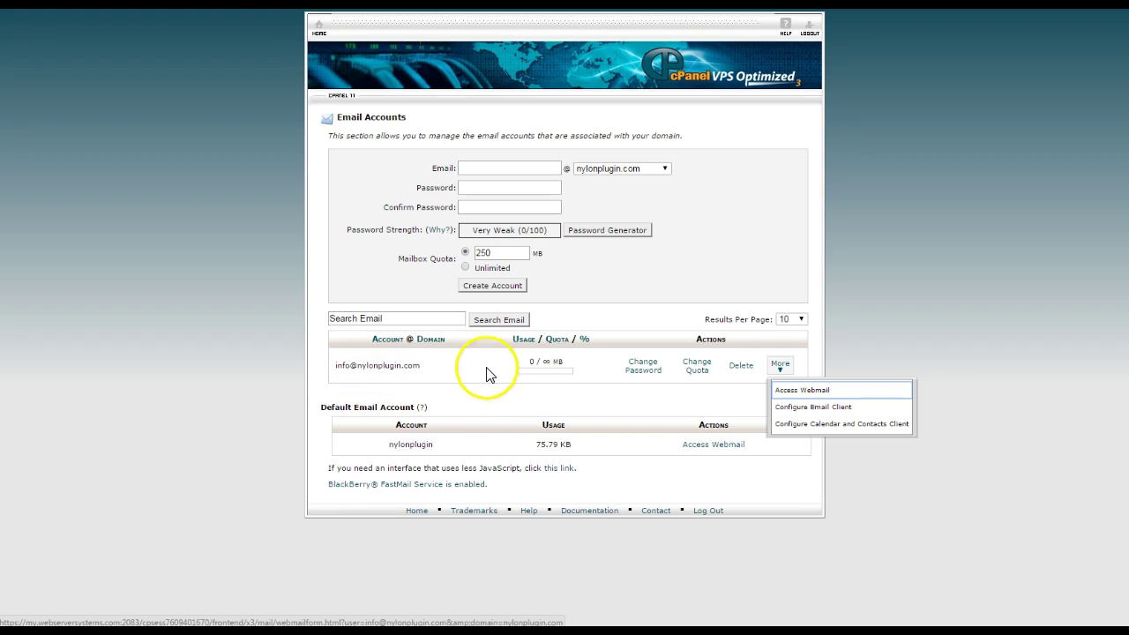
{"action": "left_click", "coordinate": [823, 408]}
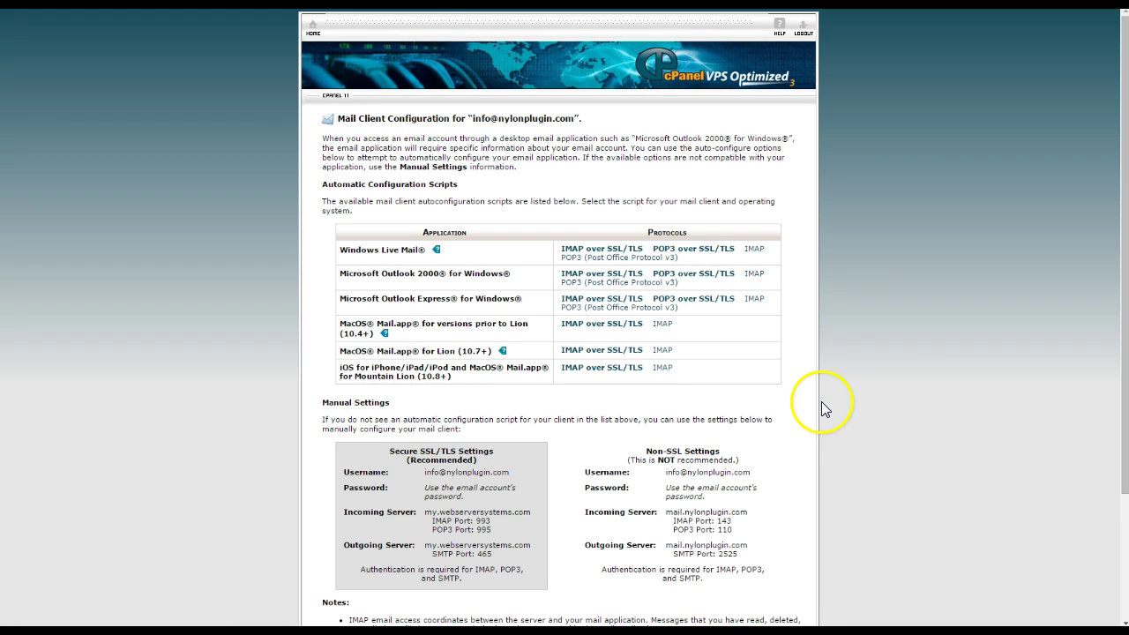
{"action": "scroll", "coordinate": [239, 423], "scroll_direction": "down", "scroll_amount": 4}
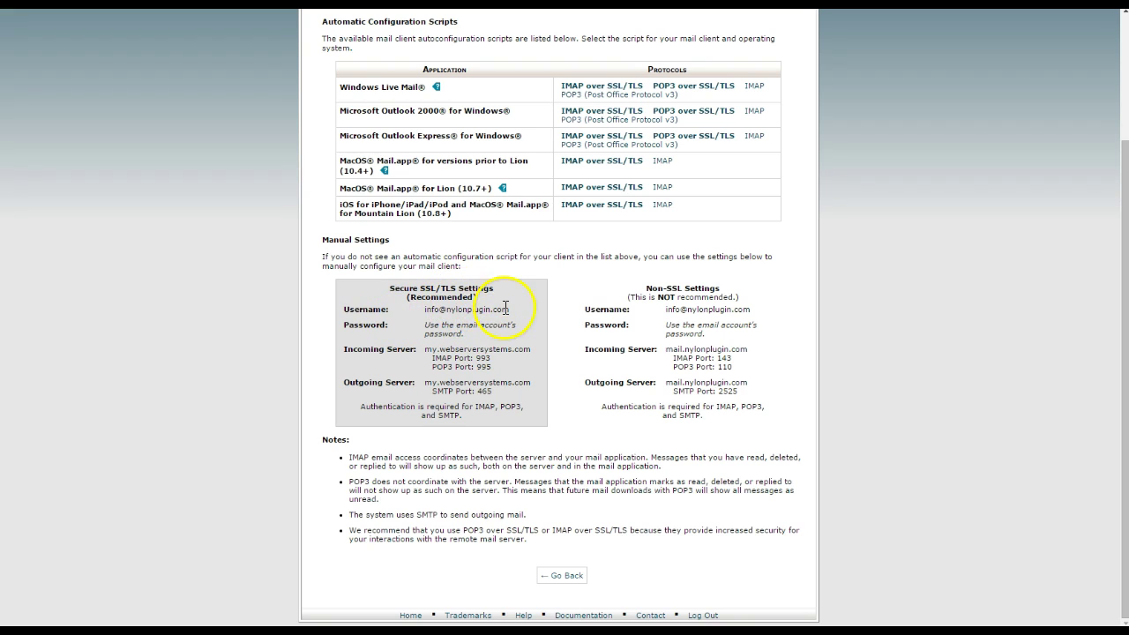
{"action": "left_click_drag", "start_coordinate": [508, 309], "coordinate": [424, 311]}
{"action": "key", "text": "ctrl+c"}
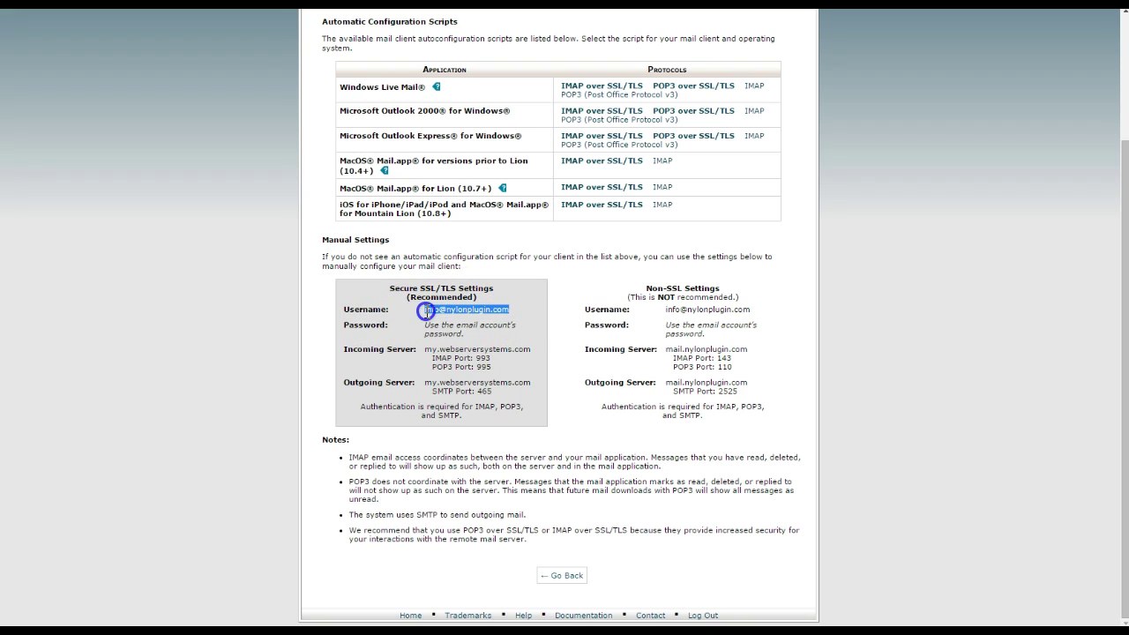
- Paste the mailbox username into SMTP Username and copy port 465 for the SMTP Port
{"action": "key", "text": "ctrl+Tab"}
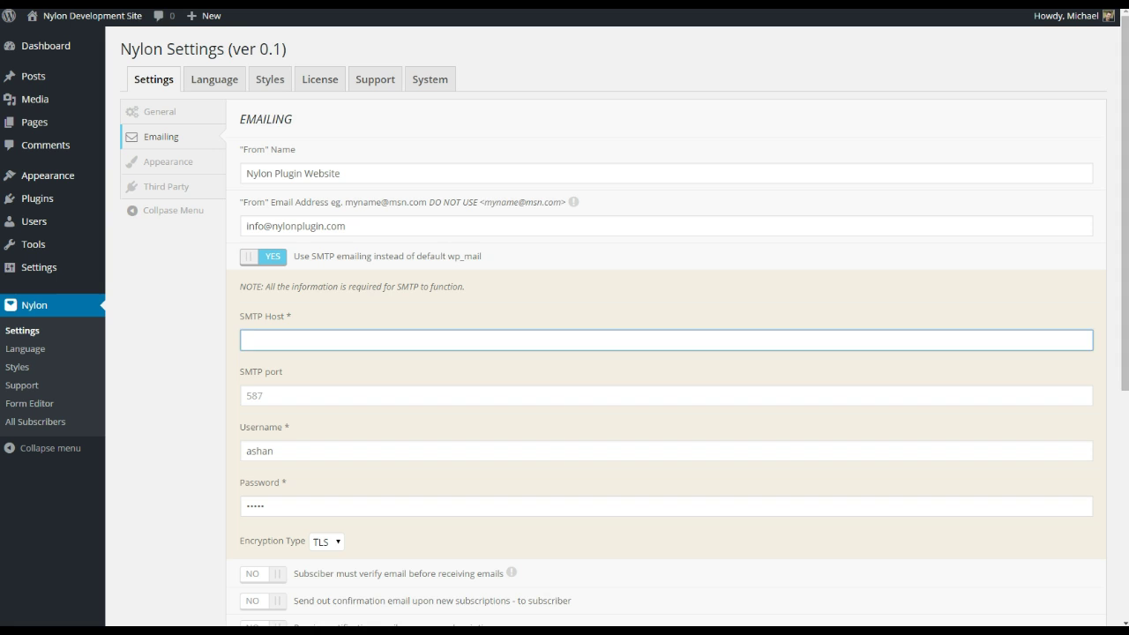
{"action": "double_click", "coordinate": [268, 460]}
{"action": "key", "text": "ctrl+v"}
{"action": "left_click_drag", "start_coordinate": [277, 503], "coordinate": [234, 513]}
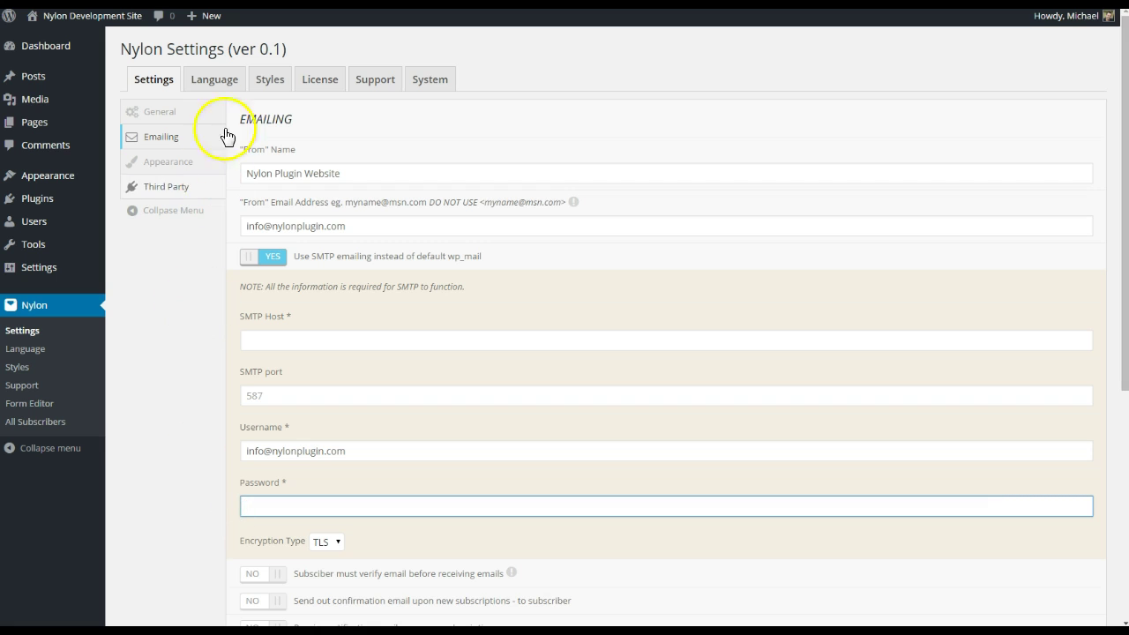
{"action": "key", "text": "ctrl+Tab"}
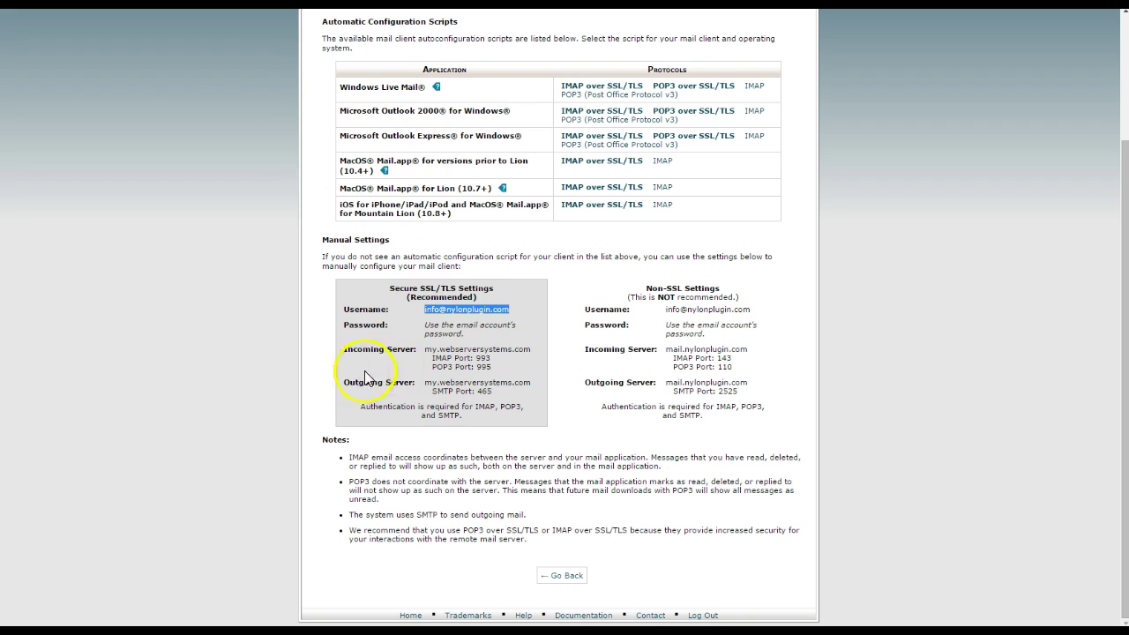
{"action": "double_click", "coordinate": [483, 392]}
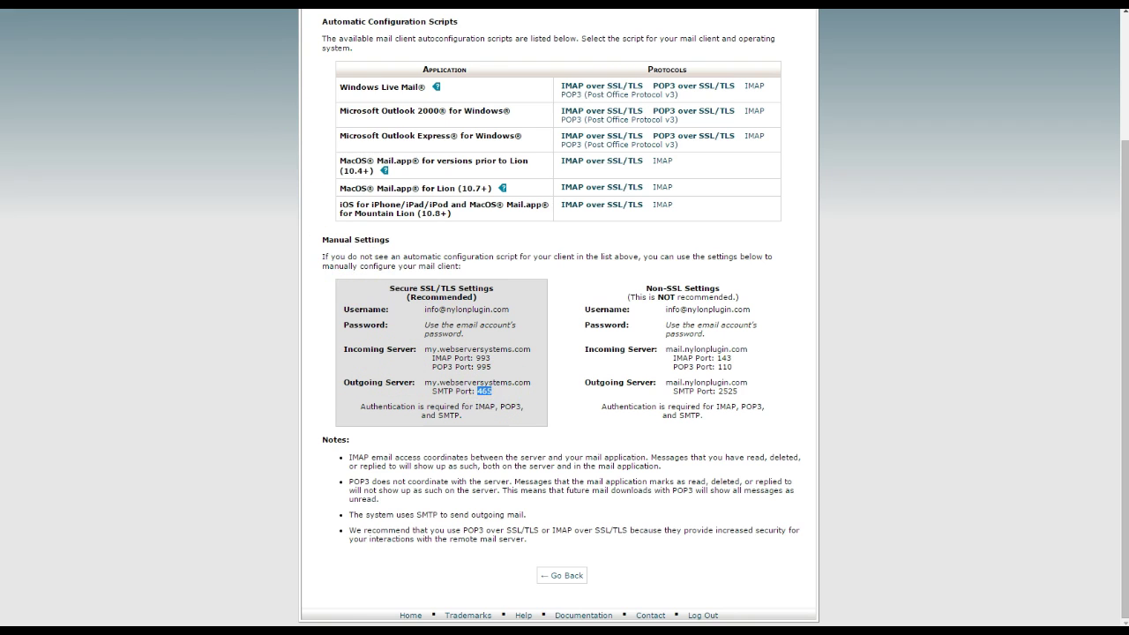
{"action": "key", "text": "ctrl+shift+Tab"}
{"action": "left_click", "coordinate": [294, 392]}
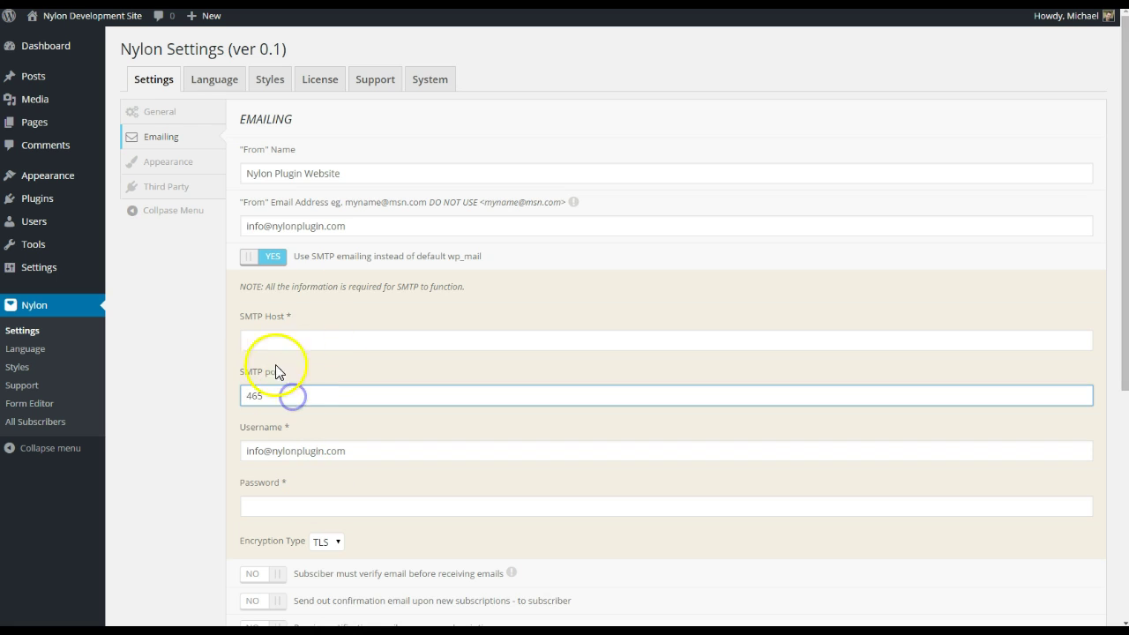
- Paste my.webserversystems.com as the SMTP Host and start typing the account password
{"action": "left_click", "coordinate": [293, 338]}
{"action": "key", "text": "ctrl+Tab"}
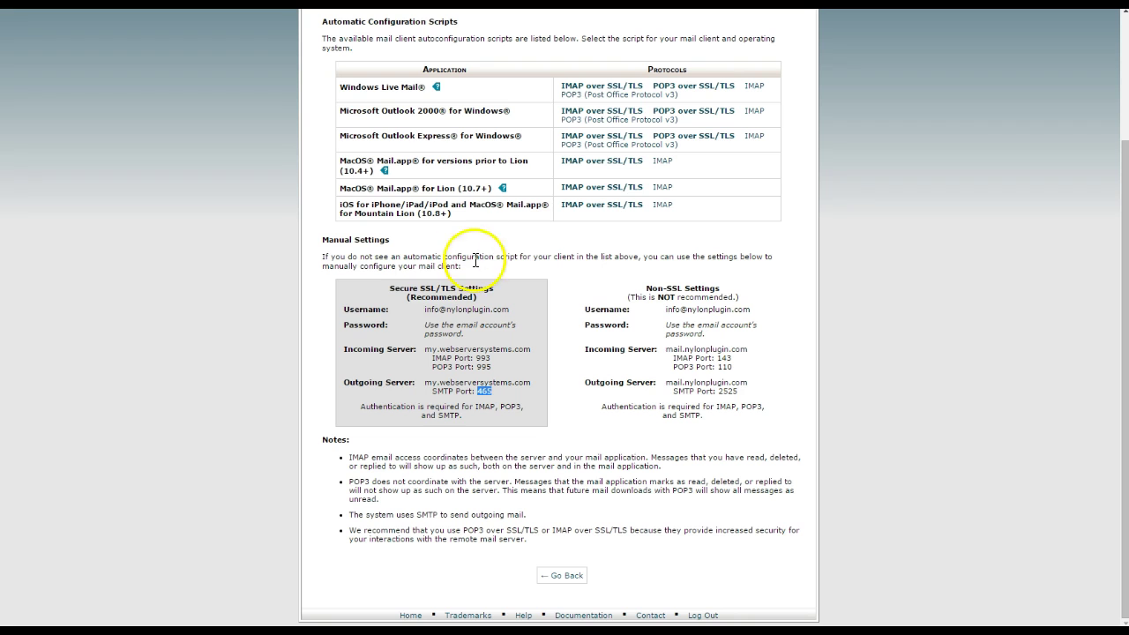
{"action": "left_click_drag", "start_coordinate": [426, 382], "coordinate": [531, 382]}
{"action": "key", "text": "ctrl+c"}
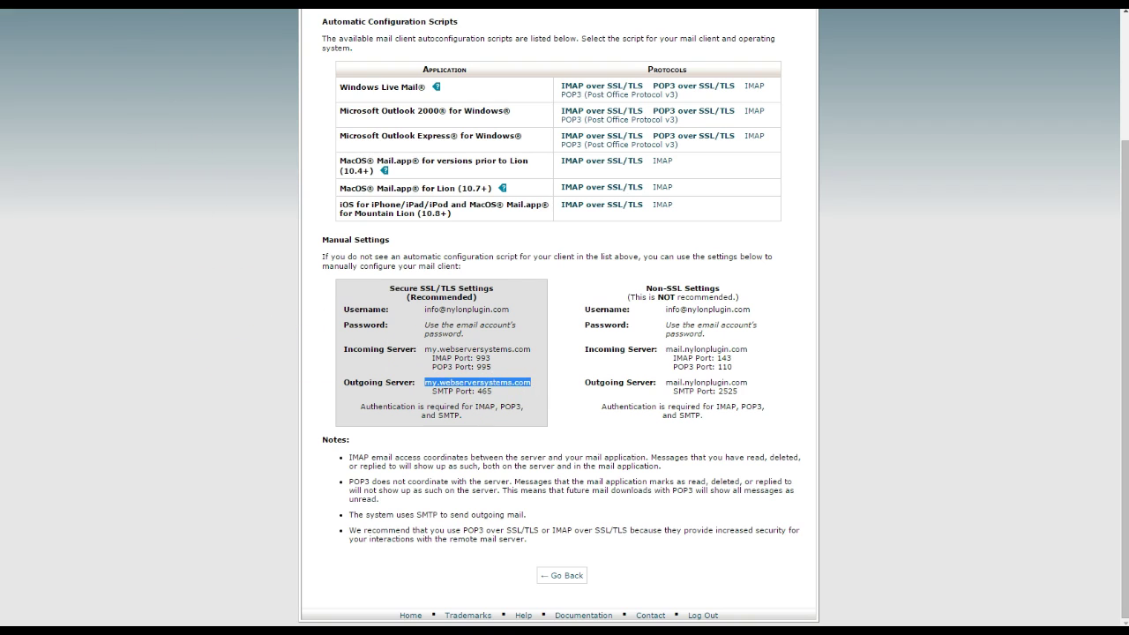
{"action": "key", "text": "ctrl+Tab"}
{"action": "left_click", "coordinate": [338, 335]}
{"action": "key", "text": "ctrl+v"}
{"action": "left_click", "coordinate": [322, 502]}
{"action": "type", "text": "p"}
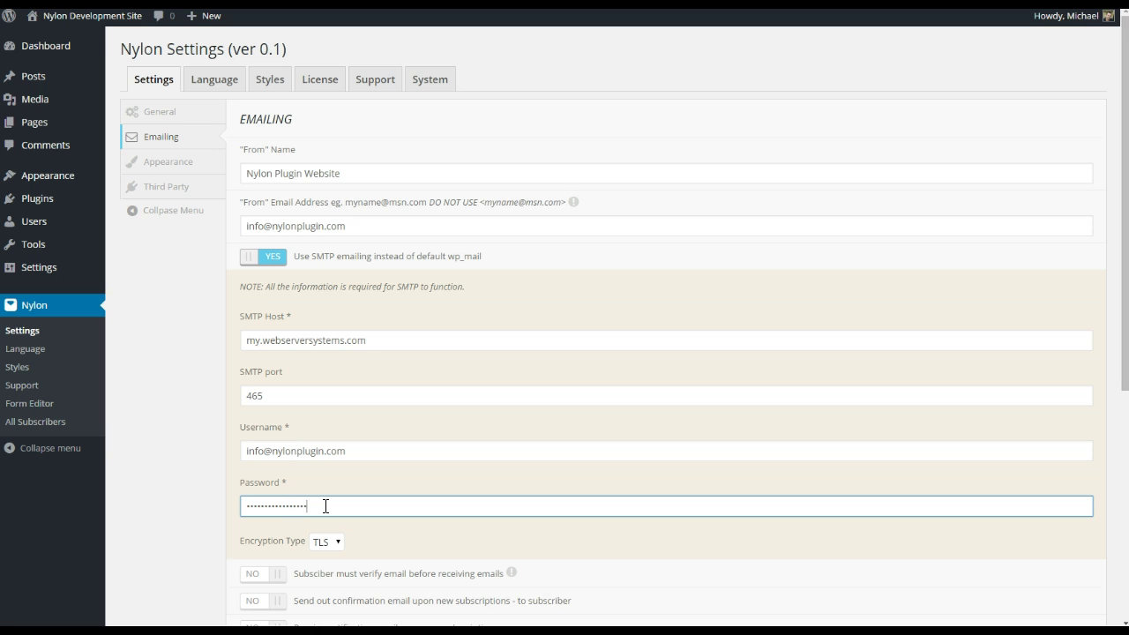
- Switch the SMTP Encryption Type from TLS to SSL and save the changes
{"action": "scroll", "coordinate": [217, 489], "scroll_direction": "down", "scroll_amount": 2}
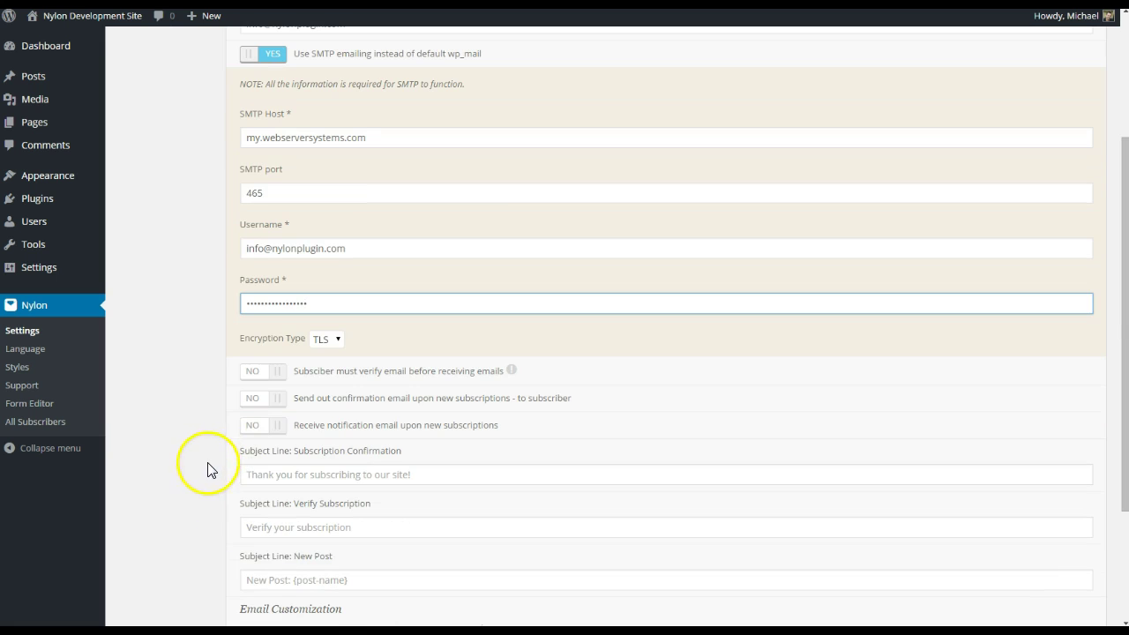
{"action": "left_click", "coordinate": [333, 341]}
{"action": "left_click", "coordinate": [325, 358]}
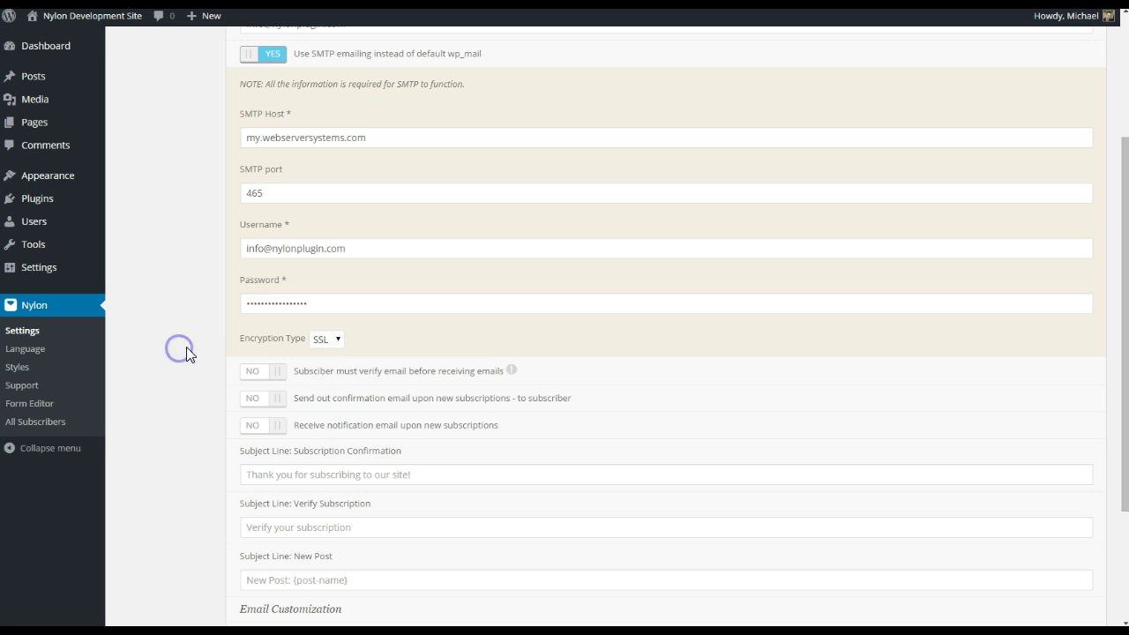
{"action": "scroll", "coordinate": [199, 355], "scroll_direction": "down", "scroll_amount": 2}
{"action": "left_click", "coordinate": [273, 565]}
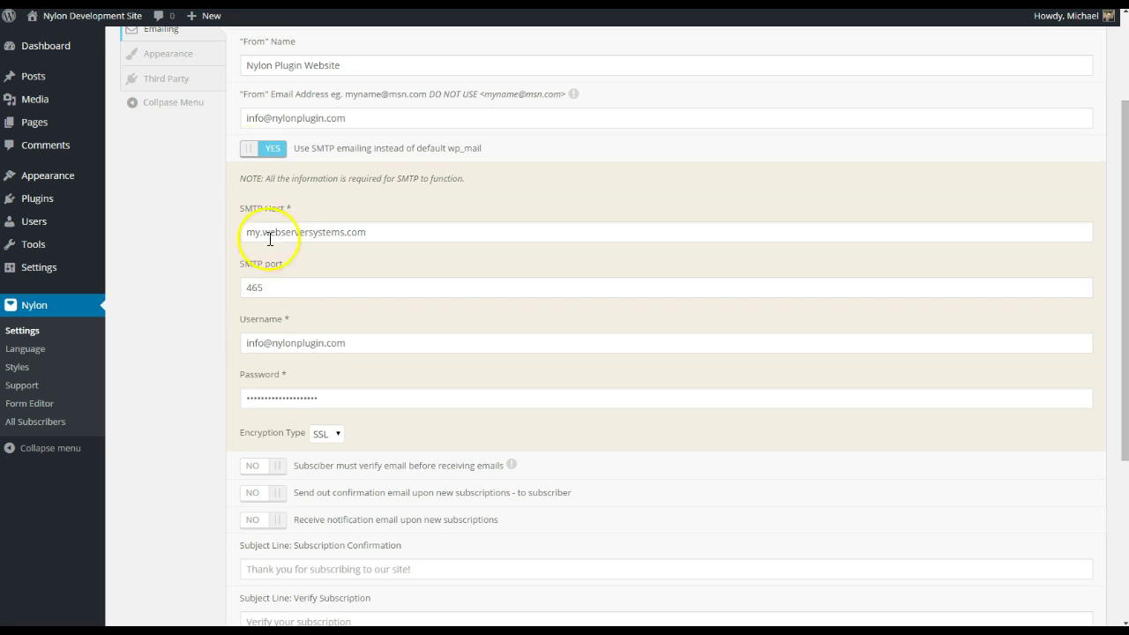
- Scroll further down the emailing settings page and click an option there
{"action": "scroll", "coordinate": [187, 317], "scroll_direction": "down", "scroll_amount": 1}
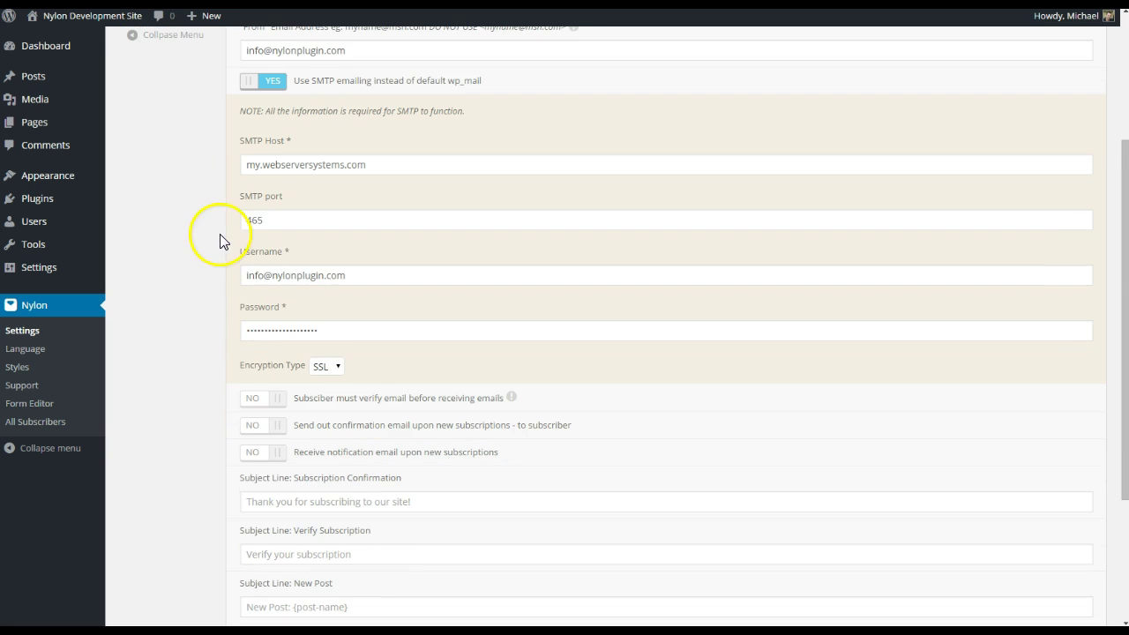
{"action": "scroll", "coordinate": [260, 403], "scroll_direction": "down", "scroll_amount": 1}
{"action": "scroll", "coordinate": [264, 388], "scroll_direction": "down", "scroll_amount": 1}
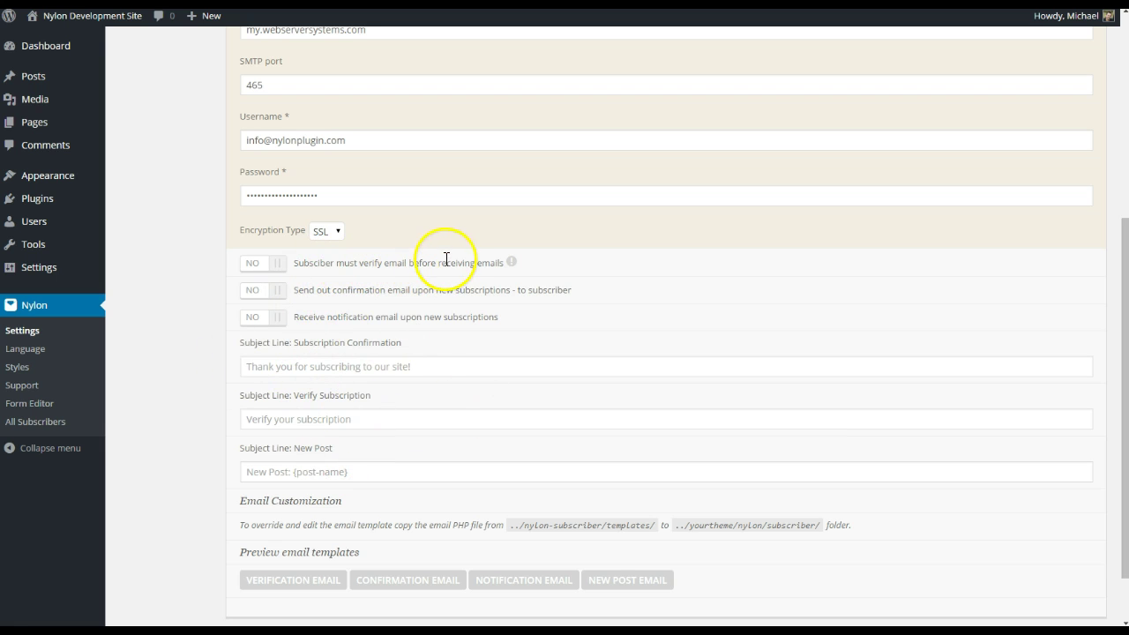
{"action": "mouse_move", "coordinate": [511, 263]}
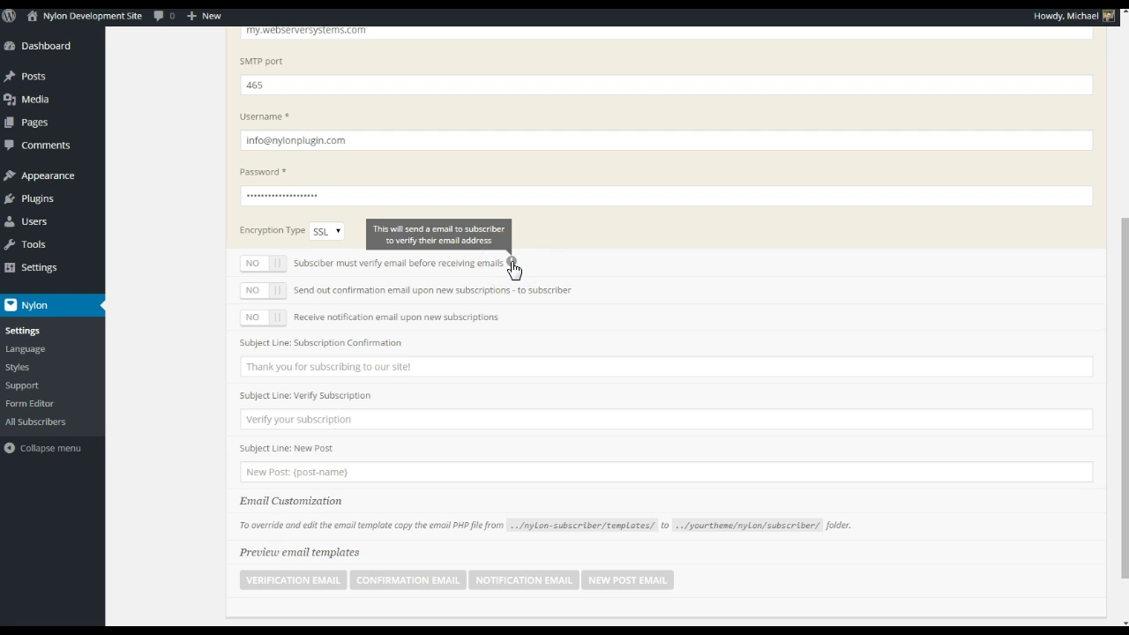
{"action": "left_click", "coordinate": [508, 272]}
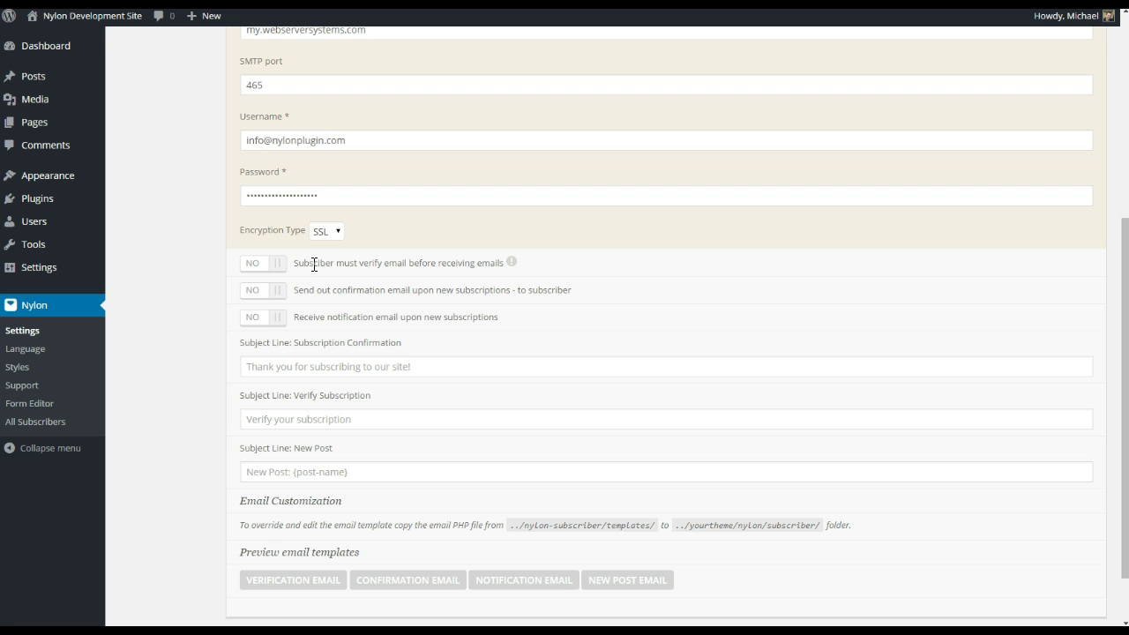
{"action": "left_click", "coordinate": [280, 262]}
{"action": "left_click", "coordinate": [279, 263]}
{"action": "left_click", "coordinate": [277, 291]}
{"action": "left_click", "coordinate": [277, 291]}
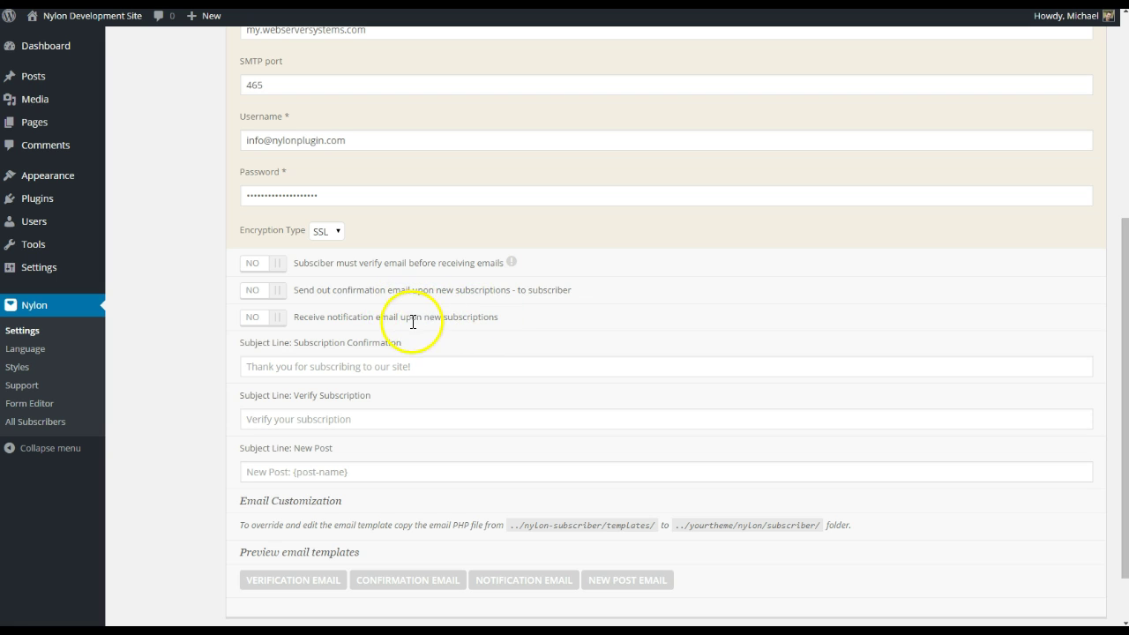
{"action": "scroll", "coordinate": [392, 325], "scroll_direction": "up", "scroll_amount": 5}
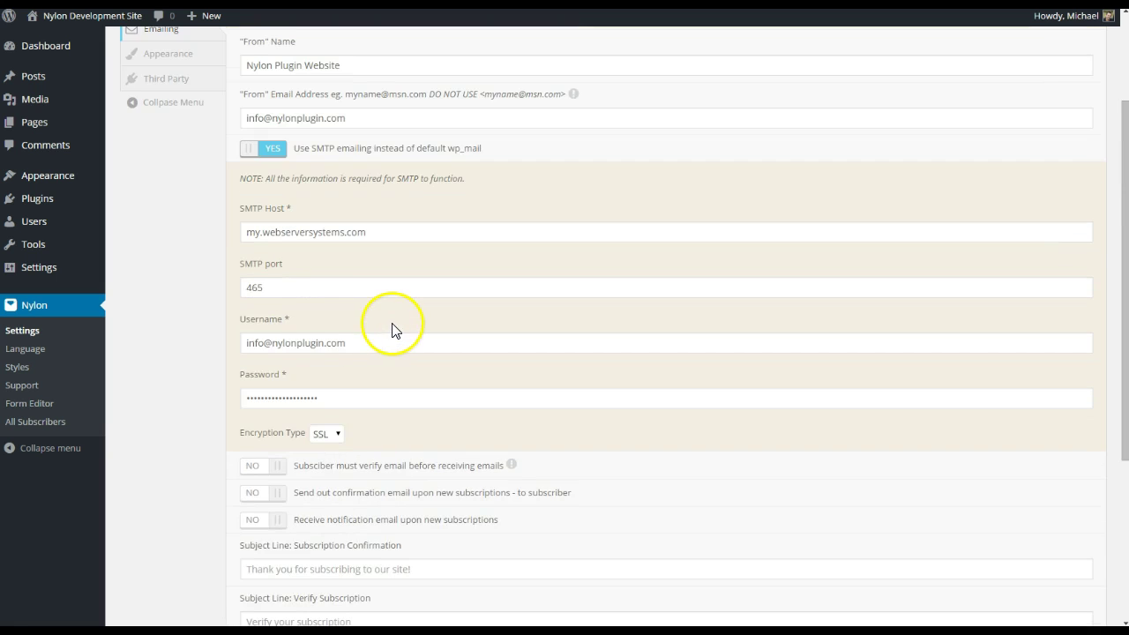
{"action": "scroll", "coordinate": [403, 327], "scroll_direction": "down", "scroll_amount": 6}
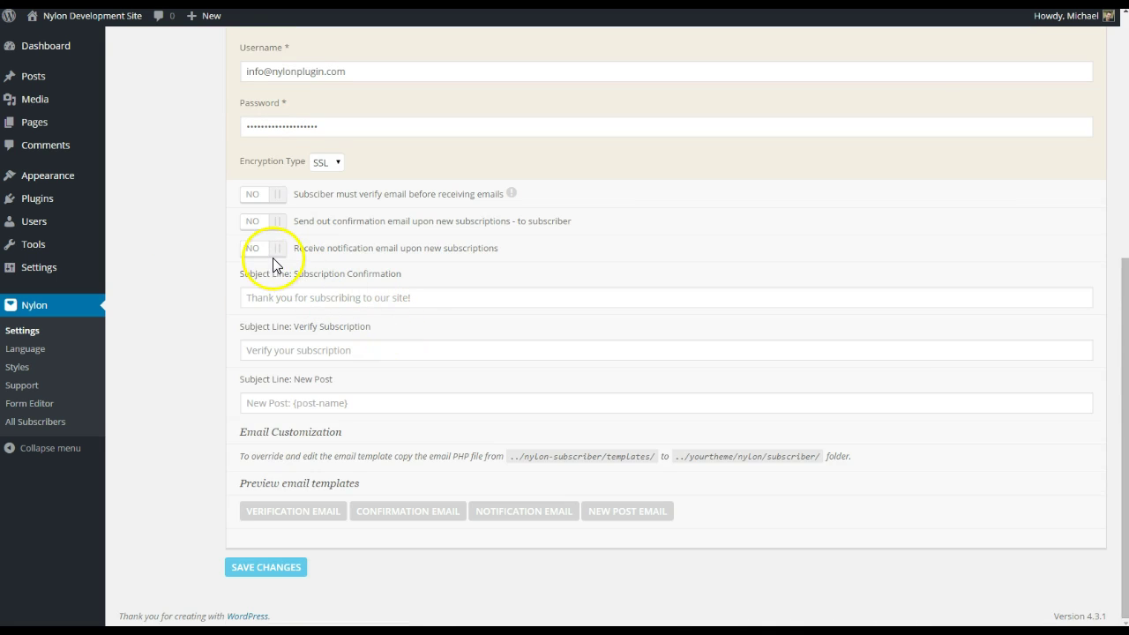
{"action": "left_click", "coordinate": [272, 253]}
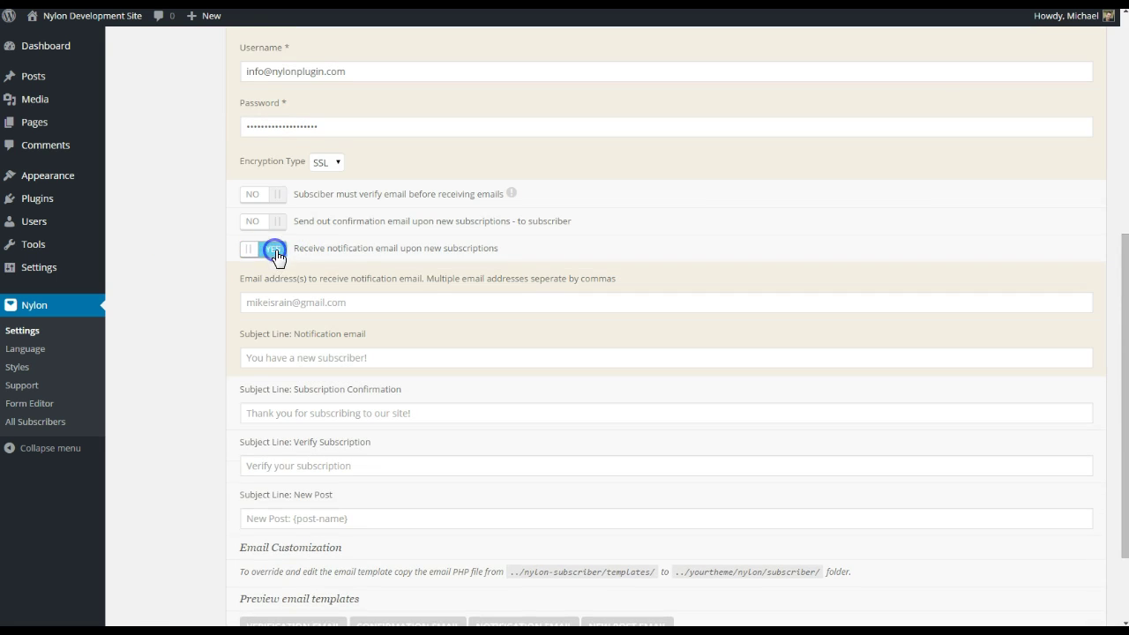
{"action": "left_click", "coordinate": [375, 300]}
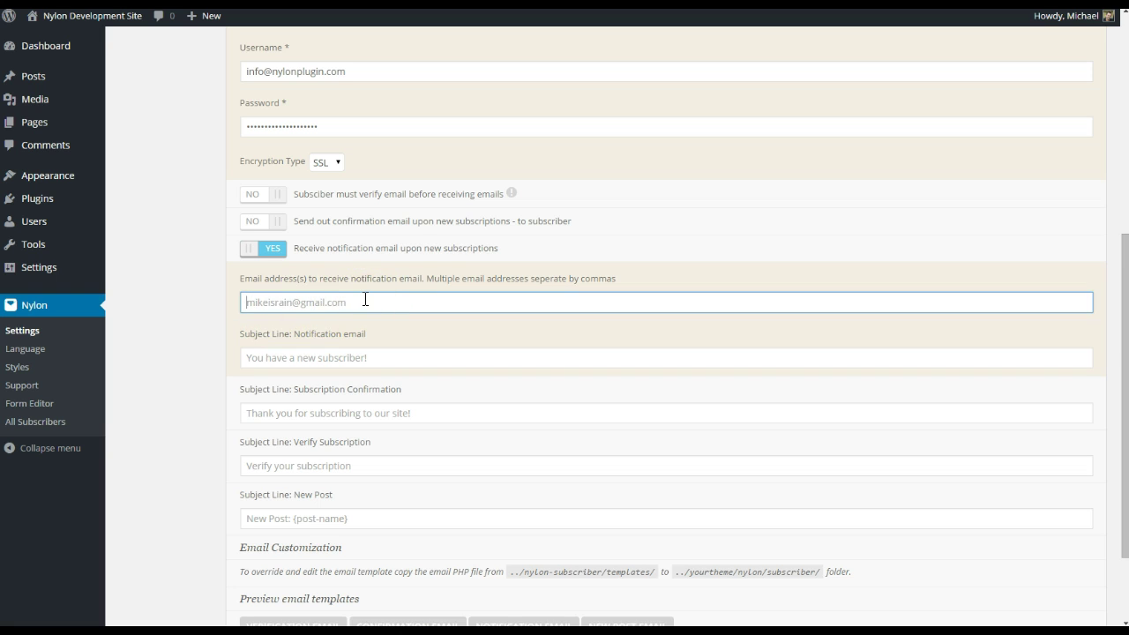
{"action": "left_click", "coordinate": [391, 359]}
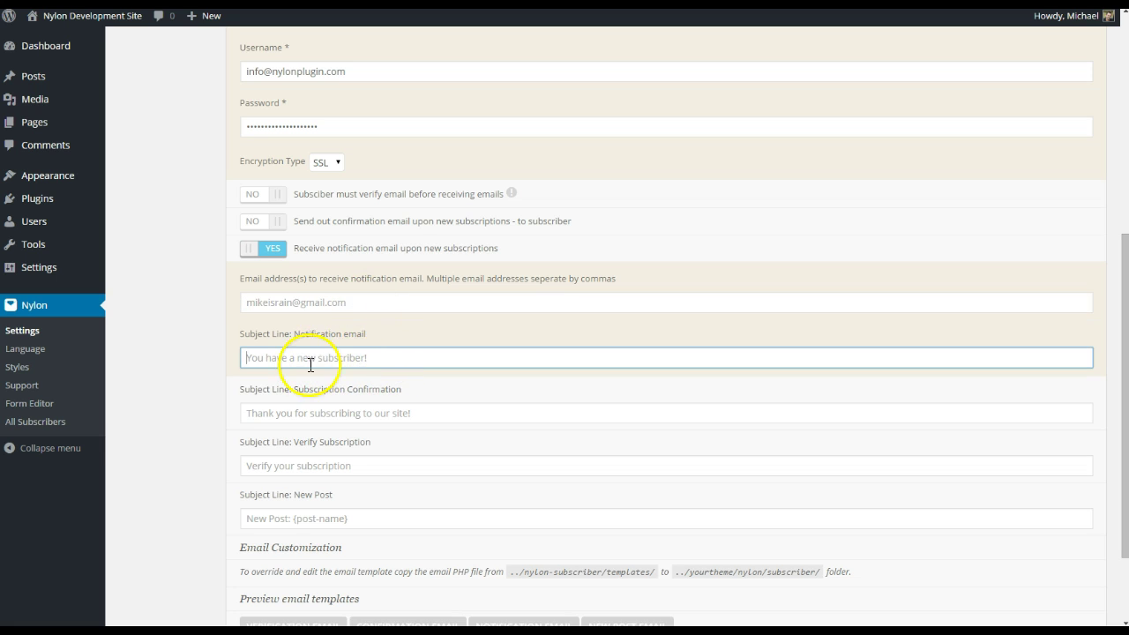
{"action": "left_click", "coordinate": [358, 301]}
{"action": "left_click", "coordinate": [394, 356]}
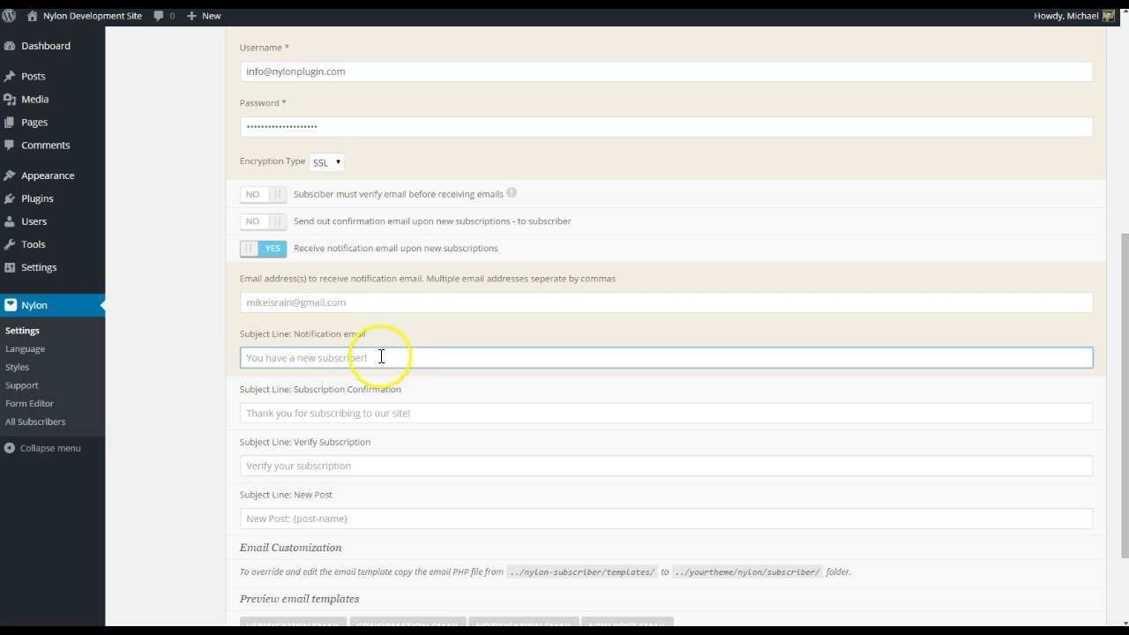
{"action": "left_click", "coordinate": [280, 249]}
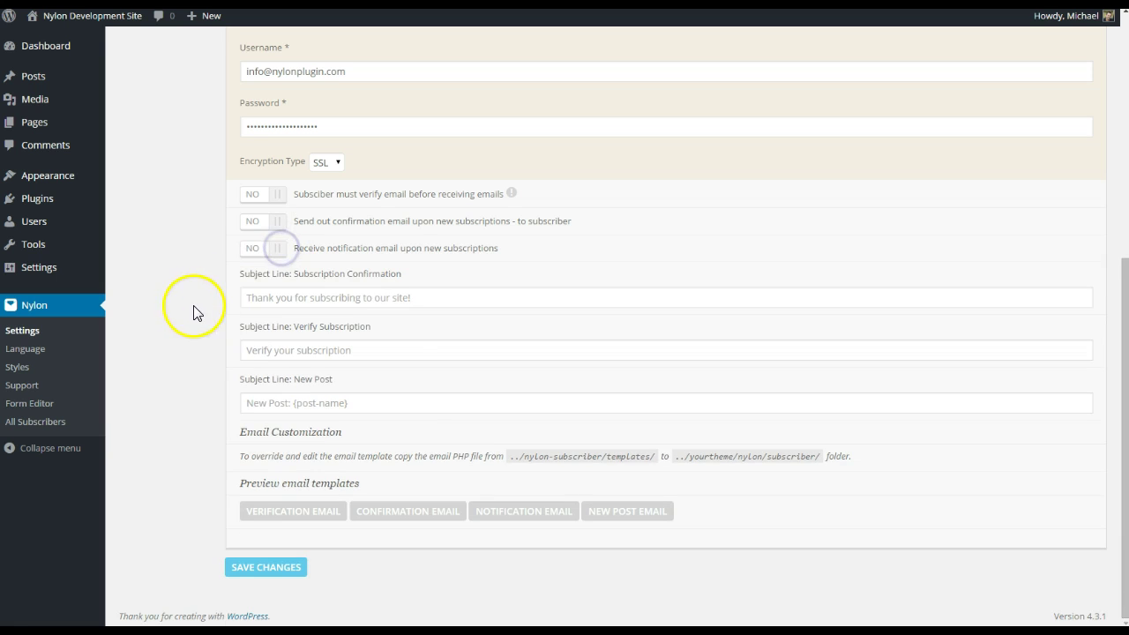
{"action": "left_click", "coordinate": [423, 298]}
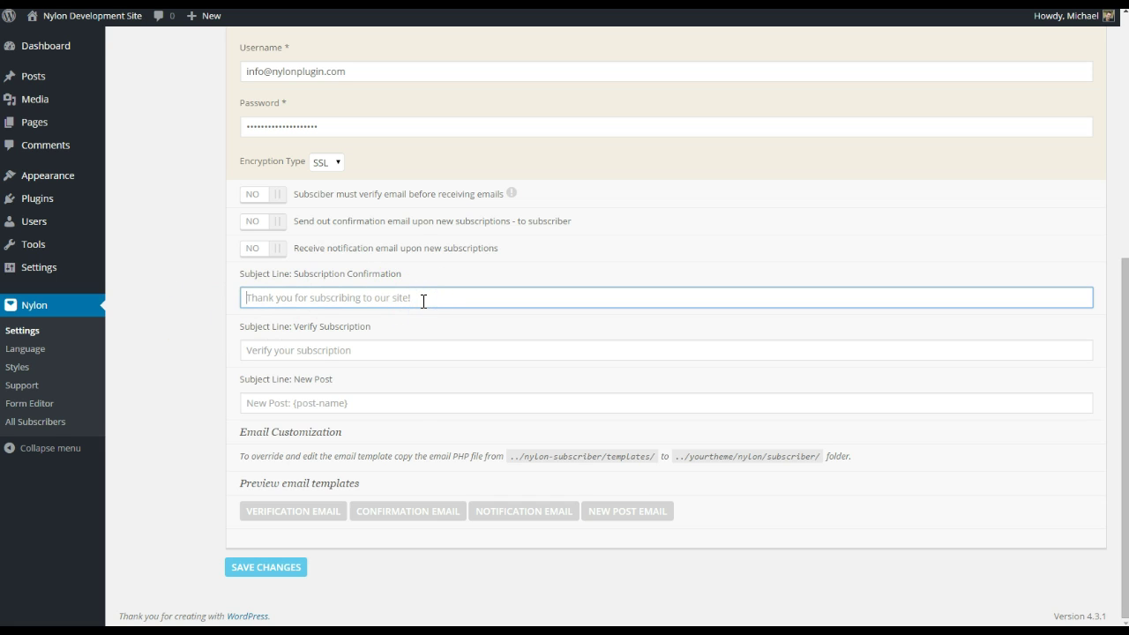
- Review the Subscription Confirmation and Verify Subscription subject line fields
{"action": "left_click", "coordinate": [331, 238]}
{"action": "left_click_drag", "start_coordinate": [334, 224], "coordinate": [388, 224]}
{"action": "left_click_drag", "start_coordinate": [405, 284], "coordinate": [351, 275]}
{"action": "left_click", "coordinate": [352, 275]}
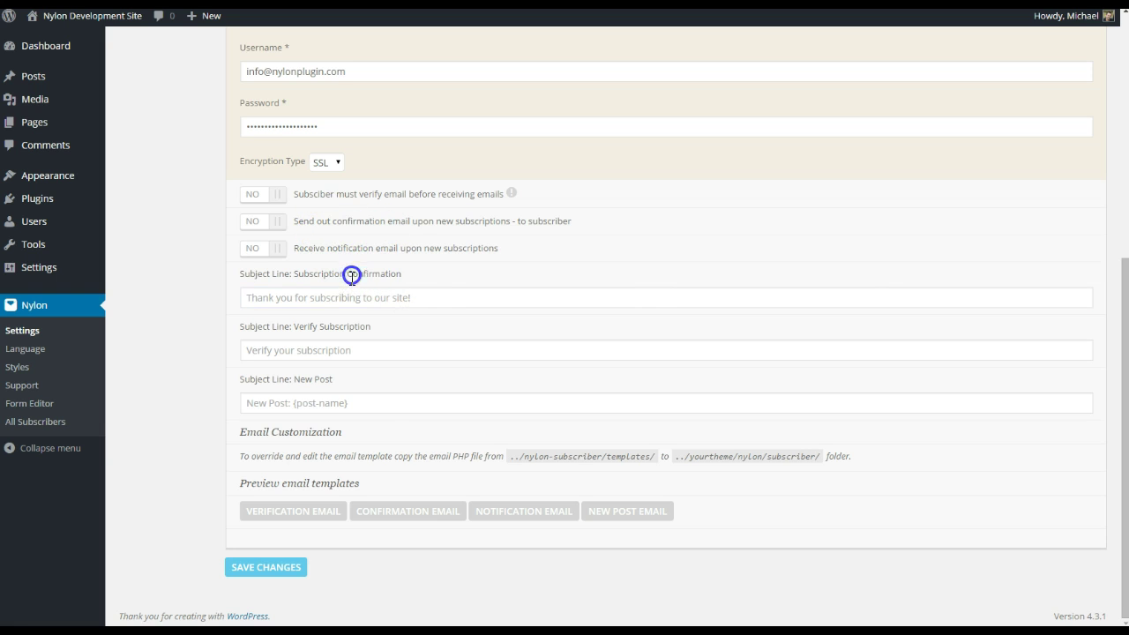
{"action": "left_click", "coordinate": [351, 300]}
{"action": "left_click", "coordinate": [367, 348]}
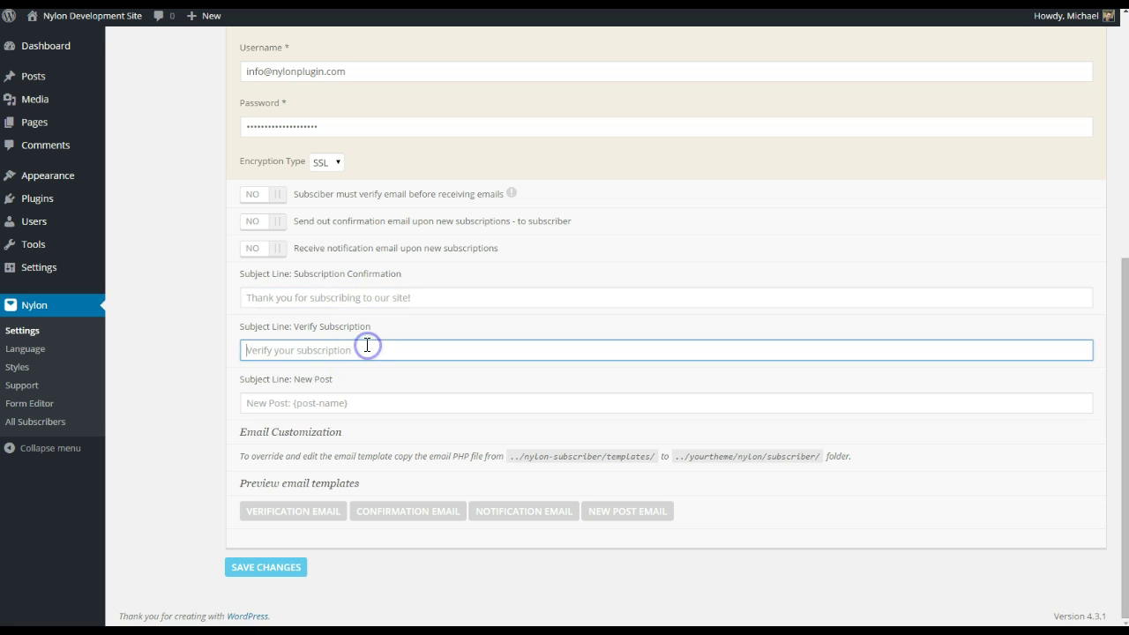
{"action": "left_click", "coordinate": [367, 349]}
{"action": "left_click", "coordinate": [542, 203]}
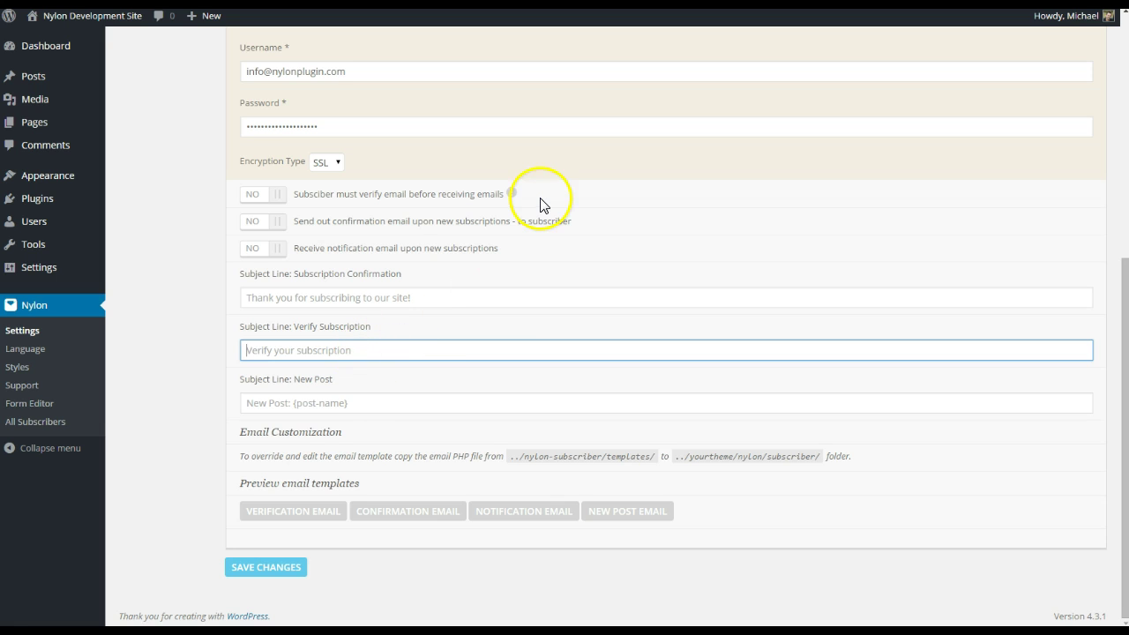
- Try switching on subscriber email verification
{"action": "left_click", "coordinate": [276, 194]}
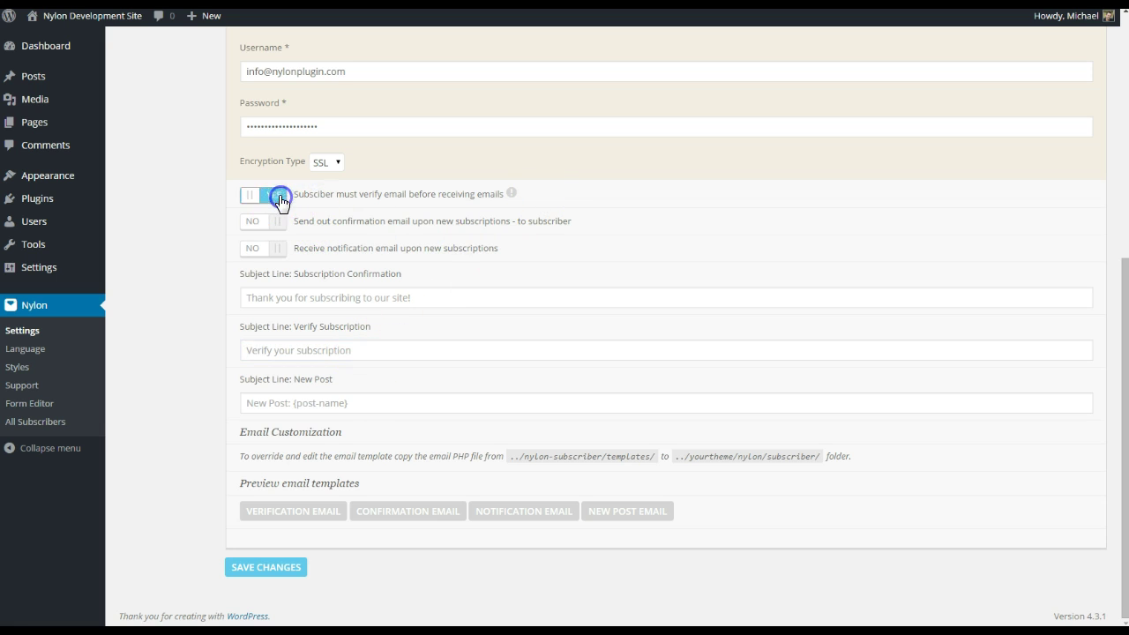
{"action": "left_click_drag", "start_coordinate": [231, 328], "coordinate": [270, 328]}
{"action": "left_click", "coordinate": [269, 276]}
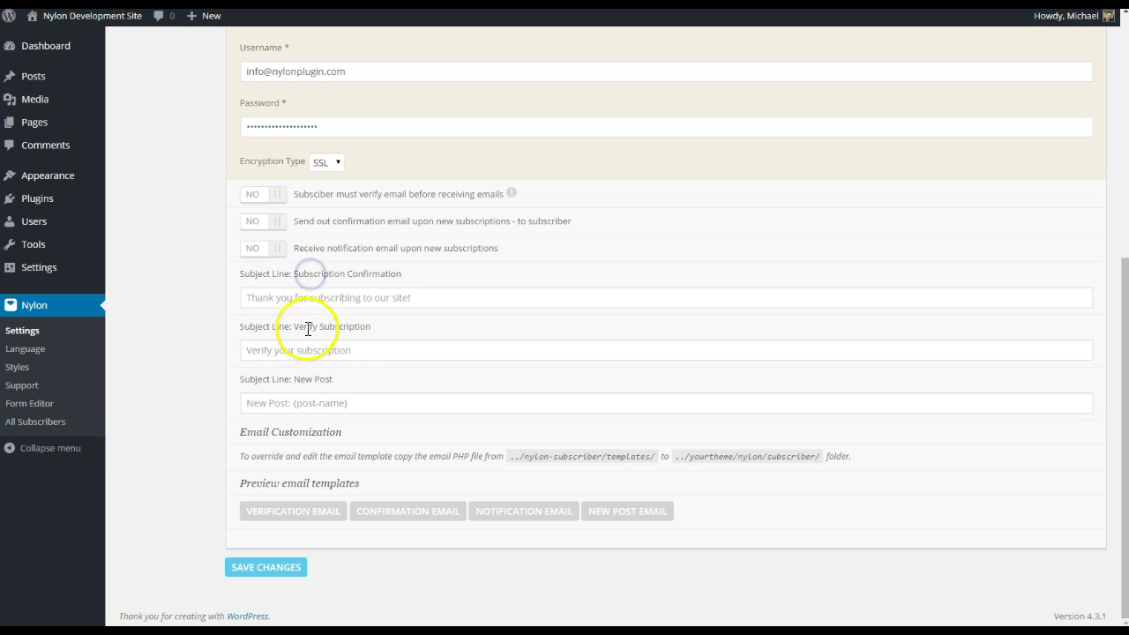
{"action": "left_click", "coordinate": [305, 275]}
{"action": "left_click", "coordinate": [360, 273]}
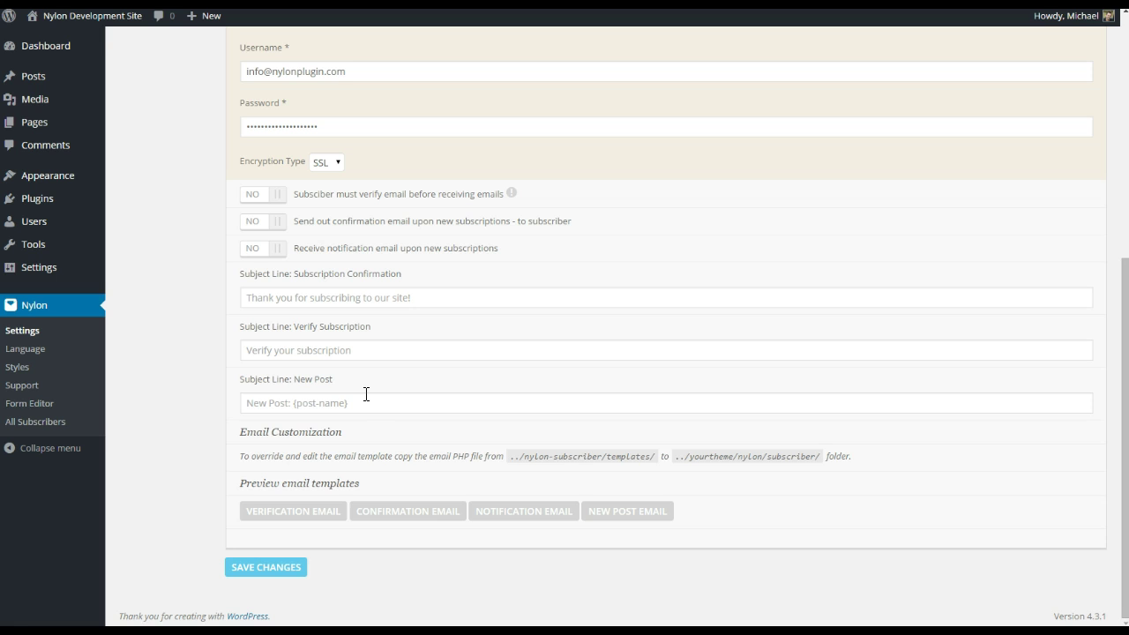
- Check the New Post subject field and save the emailing settings
{"action": "left_click", "coordinate": [367, 402]}
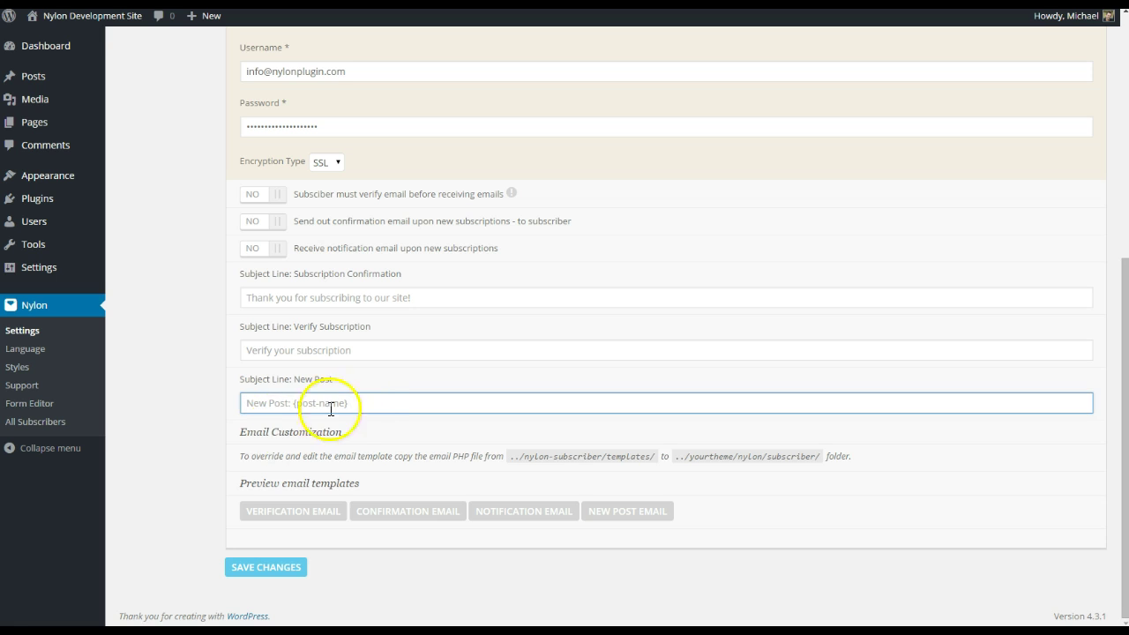
{"action": "left_click_drag", "start_coordinate": [357, 407], "coordinate": [378, 396]}
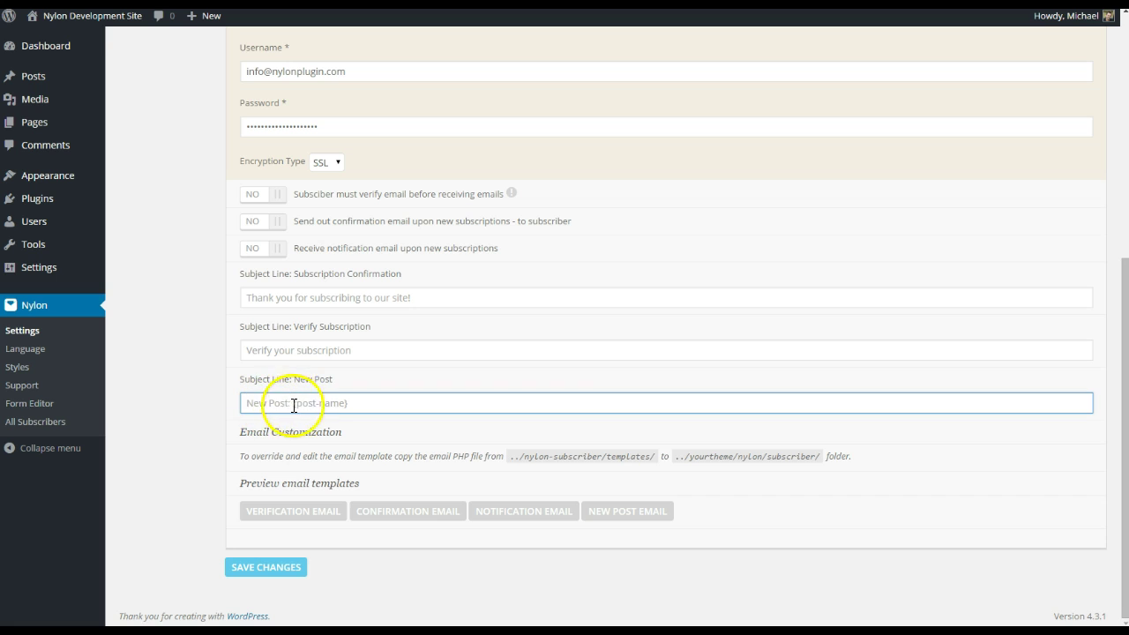
{"action": "left_click_drag", "start_coordinate": [319, 402], "coordinate": [345, 402]}
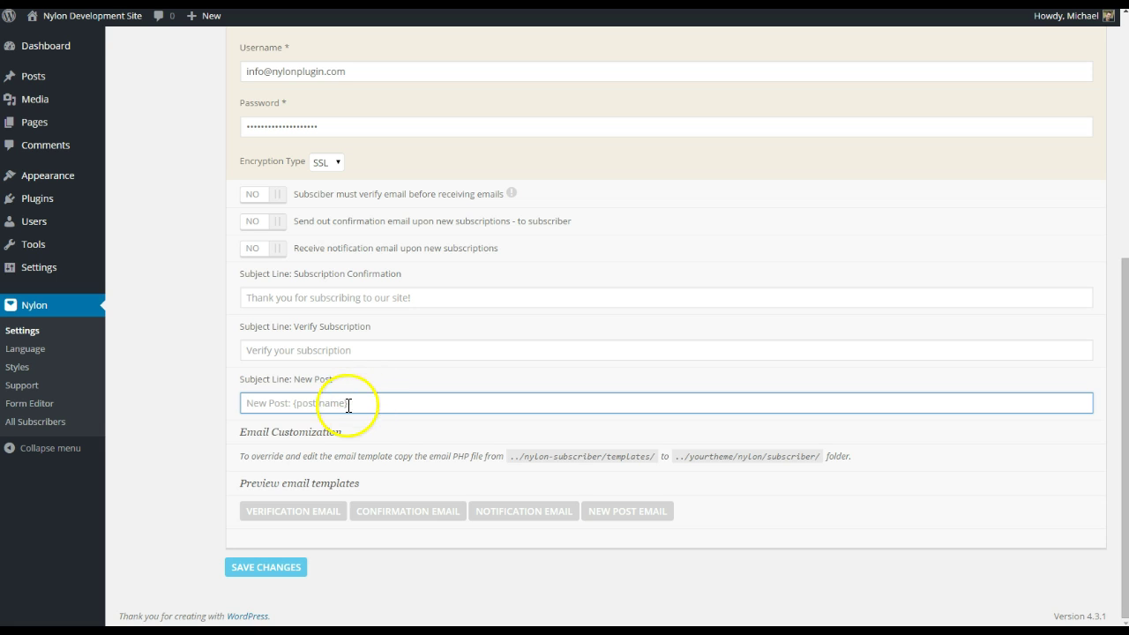
{"action": "mouse_move", "coordinate": [355, 404]}
{"action": "left_mouse_down"}
{"action": "mouse_move", "coordinate": [300, 412]}
{"action": "mouse_move", "coordinate": [355, 400]}
{"action": "left_mouse_up"}
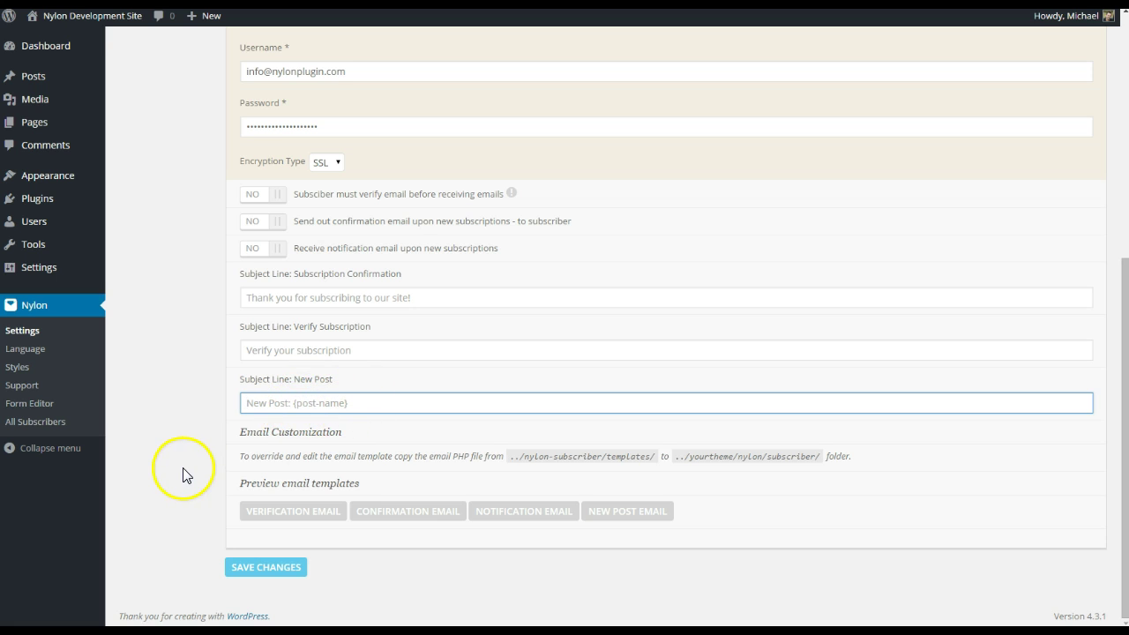
{"action": "left_click", "coordinate": [260, 567]}
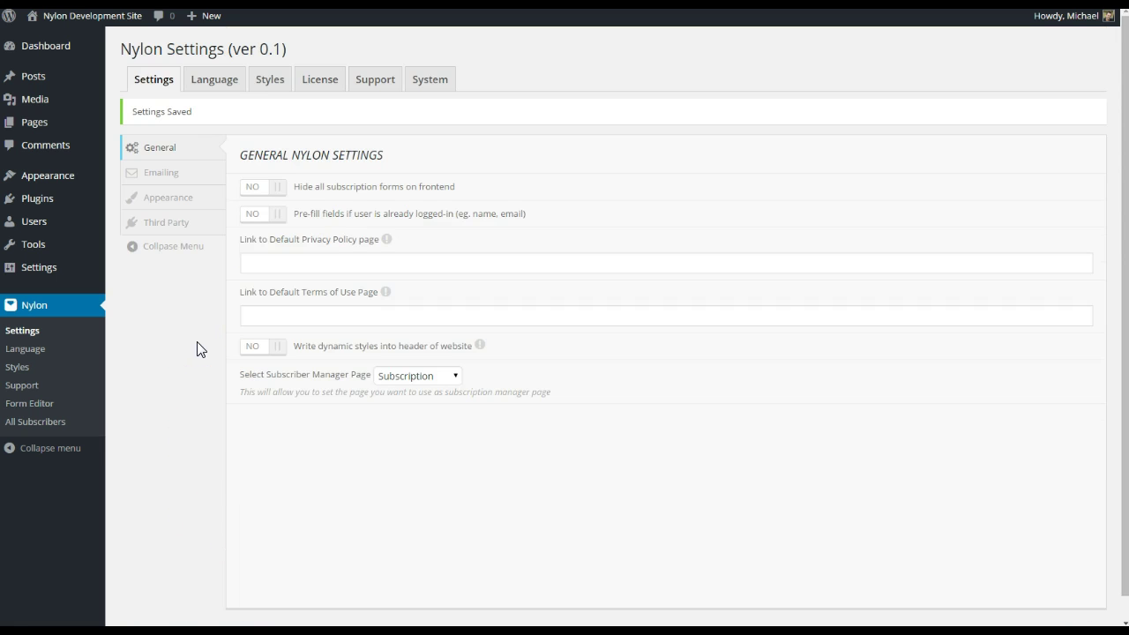
- Open the Pages list in a new tab and view the Introduction page on the live site
{"action": "scroll", "coordinate": [196, 350], "scroll_direction": "up", "scroll_amount": 2}
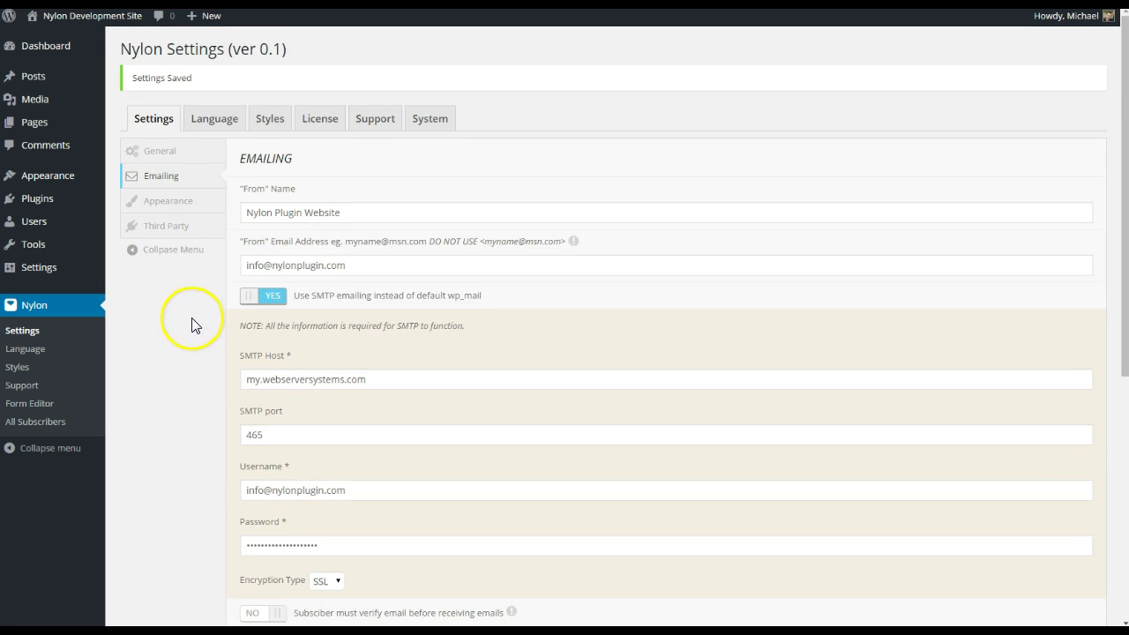
{"action": "left_click_drag", "start_coordinate": [163, 151], "coordinate": [173, 273]}
{"action": "left_click", "coordinate": [172, 273]}
{"action": "right_click", "coordinate": [35, 119]}
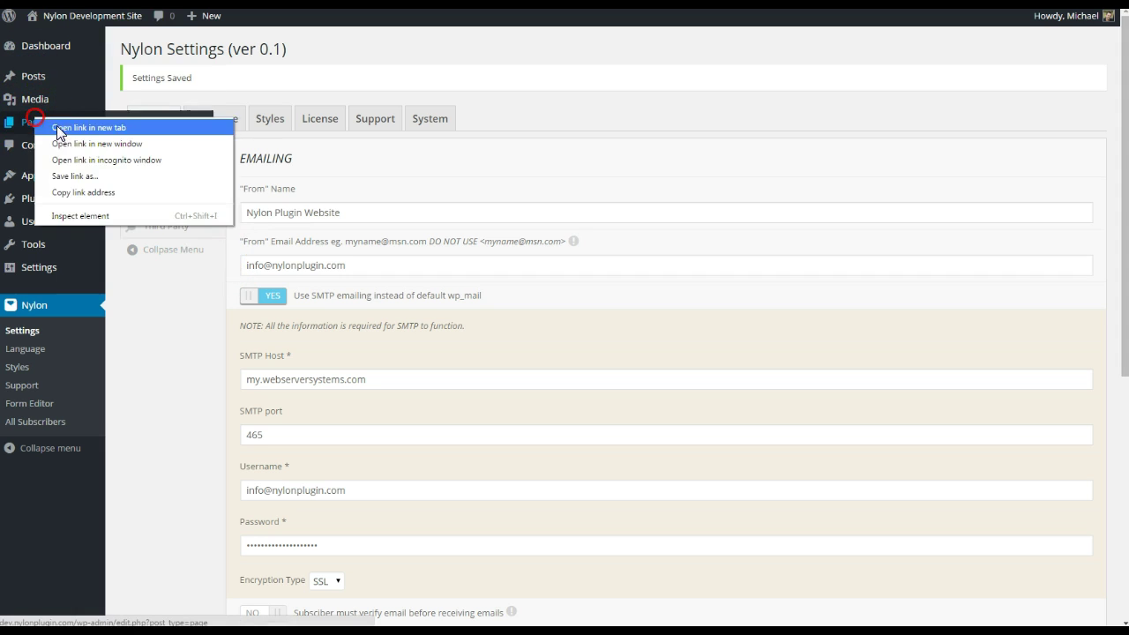
{"action": "left_click", "coordinate": [59, 127]}
{"action": "key", "text": "ctrl+Tab"}
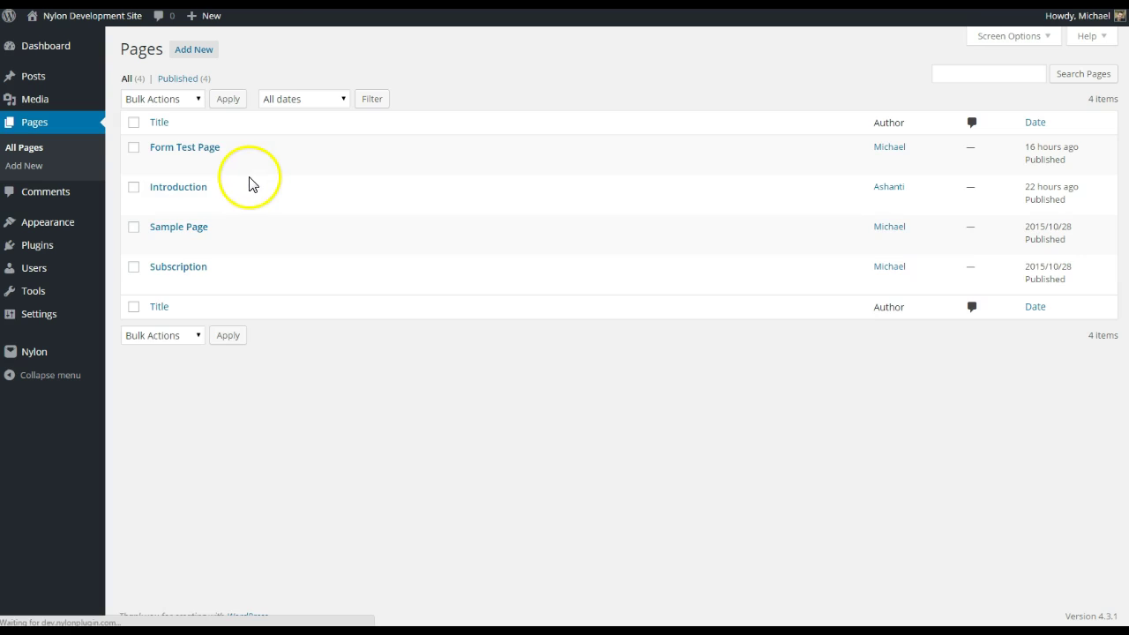
{"action": "left_click", "coordinate": [193, 187]}
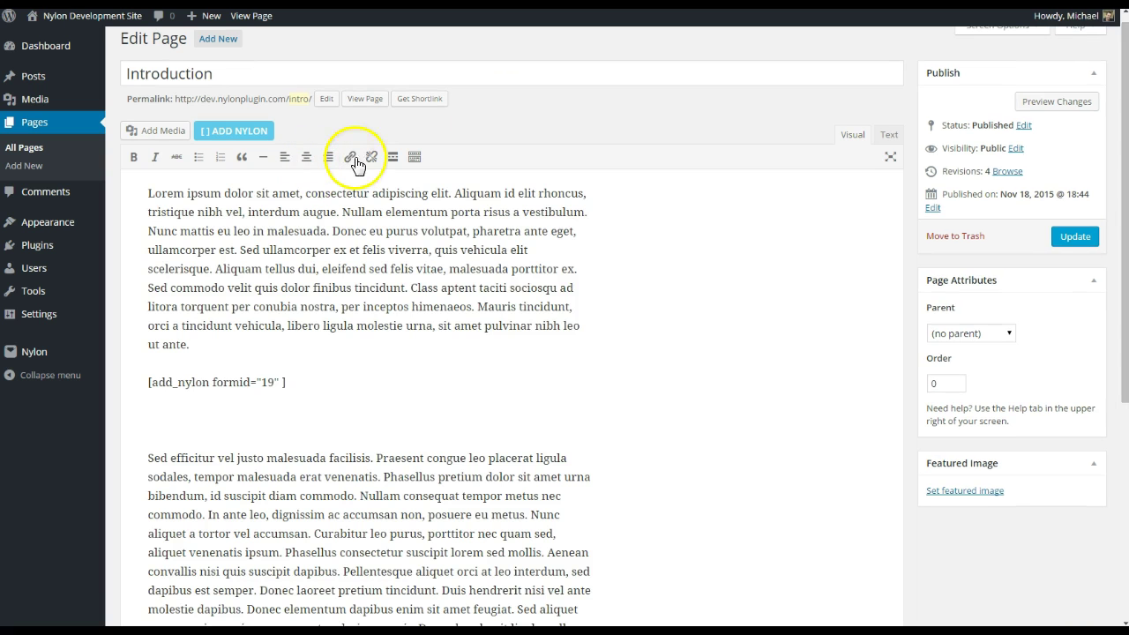
{"action": "left_click", "coordinate": [370, 100]}
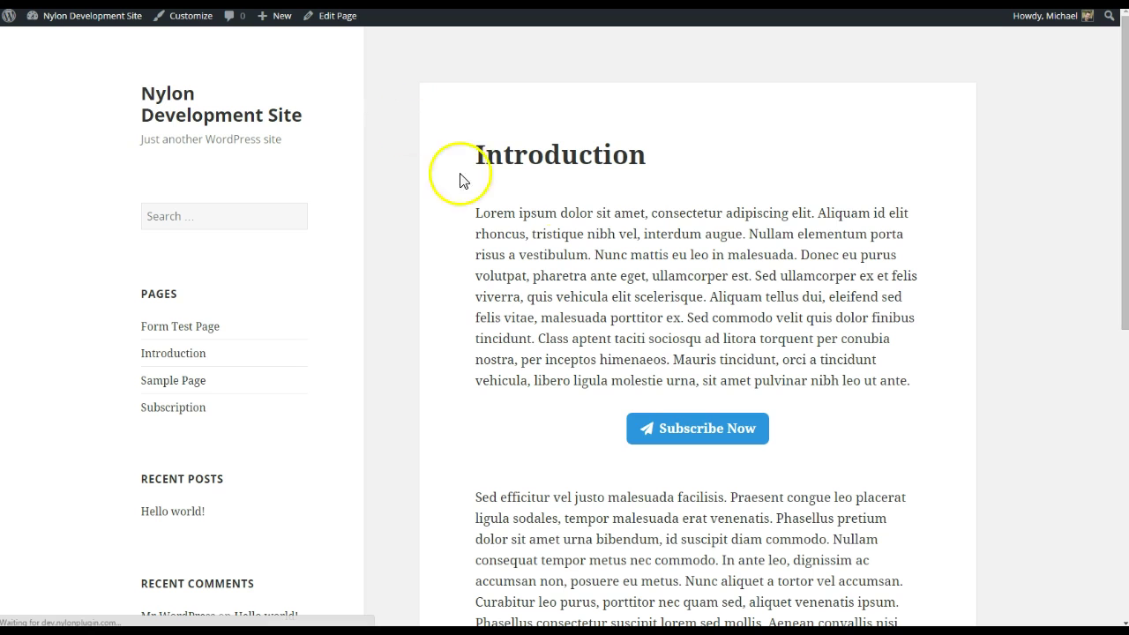
- Enter an email in the Subscribe Now popup, submit it, then follow Manage Subscription
{"action": "left_click", "coordinate": [694, 432]}
{"action": "left_click", "coordinate": [564, 289]}
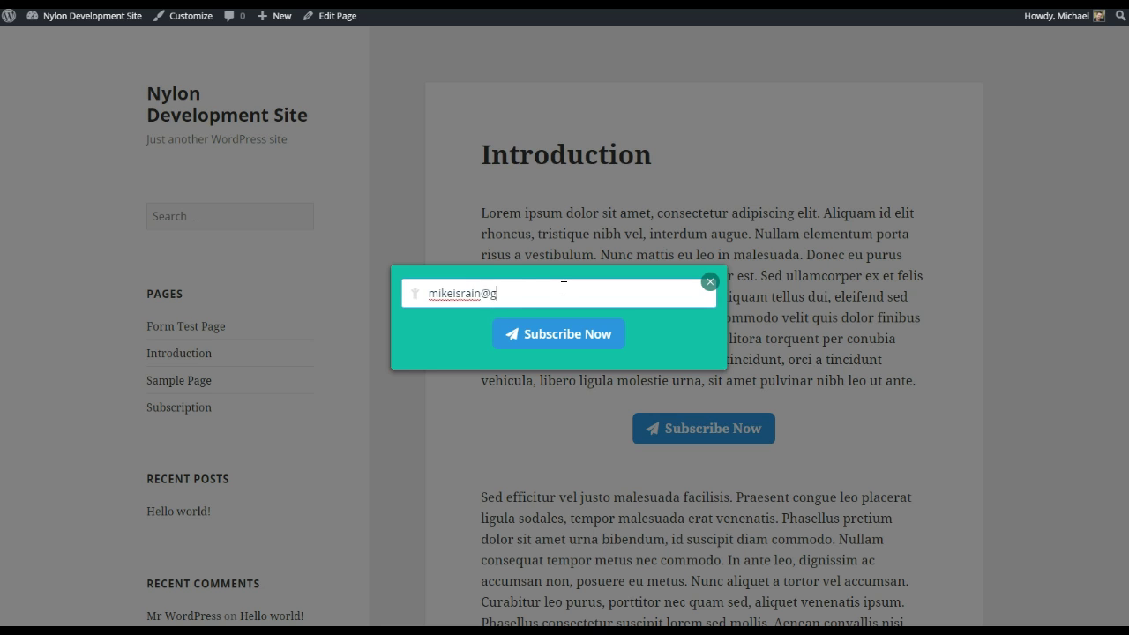
{"action": "left_click", "coordinate": [569, 335]}
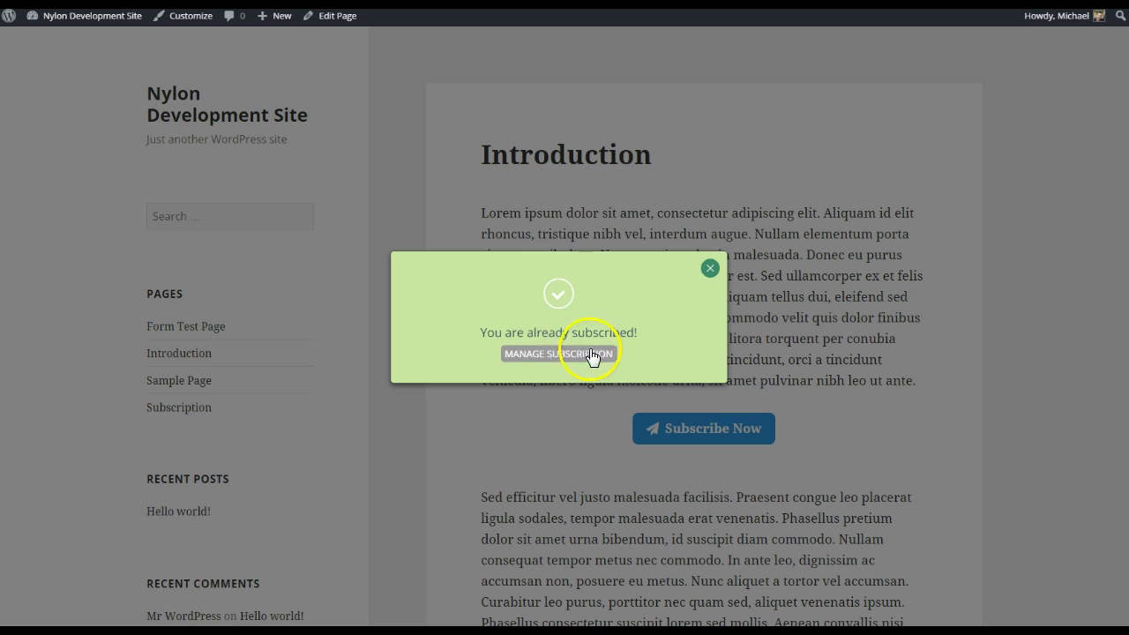
{"action": "left_click_drag", "start_coordinate": [636, 334], "coordinate": [481, 330]}
{"action": "left_click", "coordinate": [558, 334]}
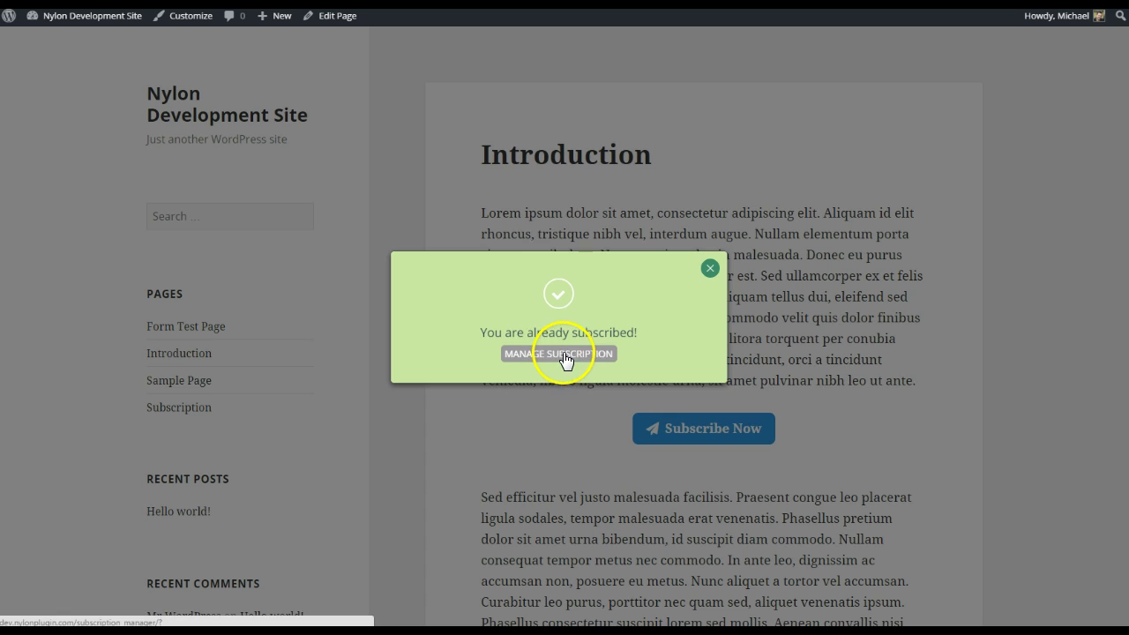
{"action": "left_click", "coordinate": [667, 301]}
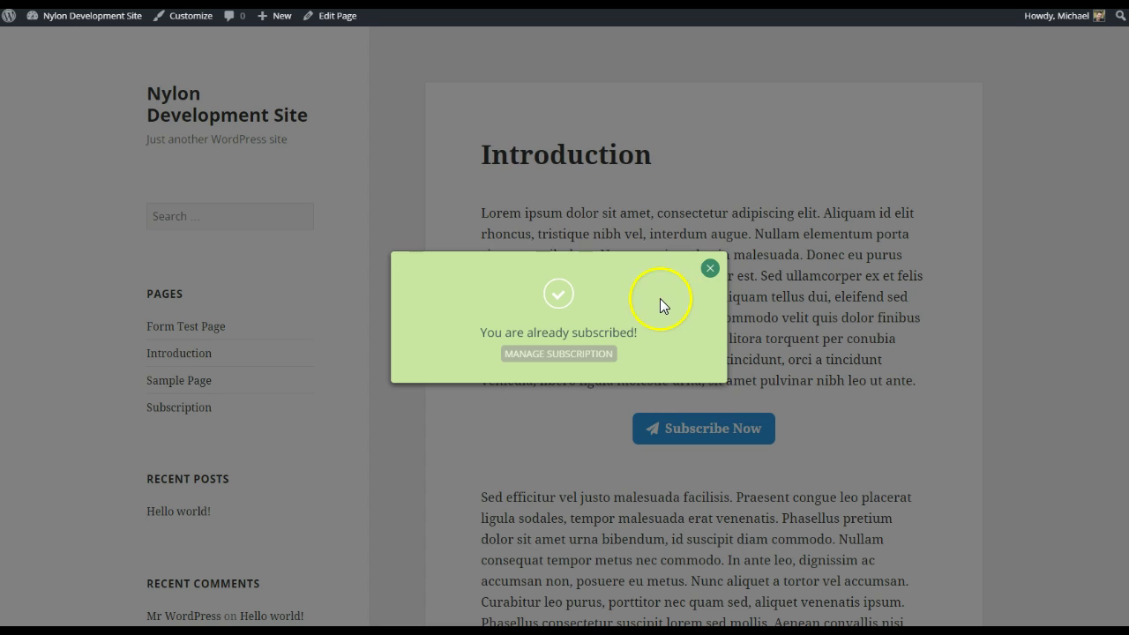
{"action": "left_click", "coordinate": [551, 354]}
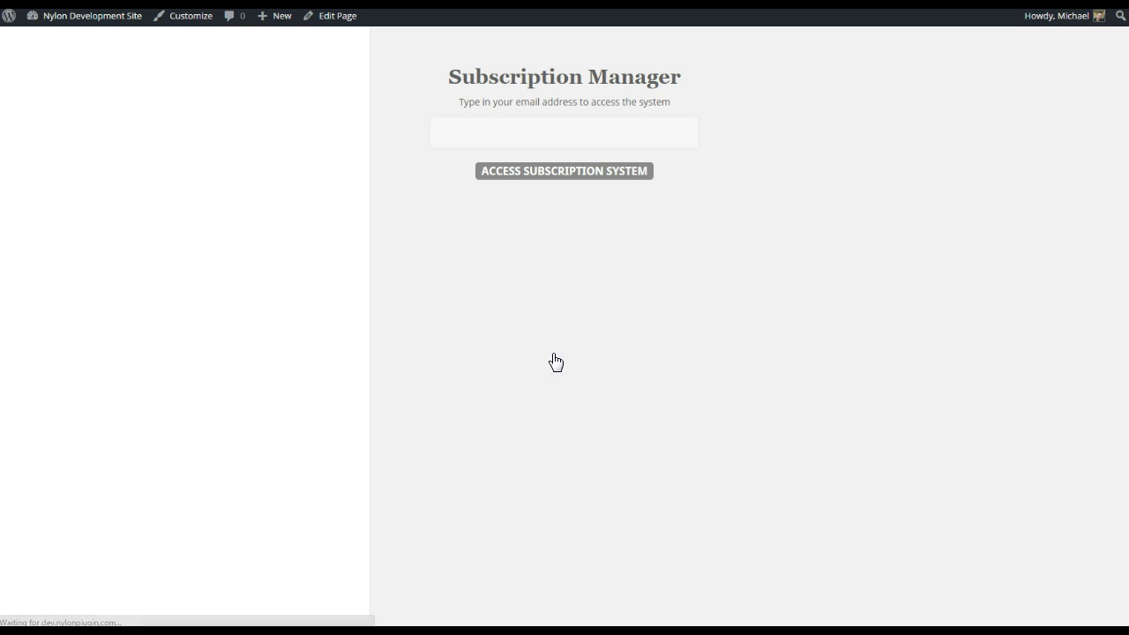
- Enter the email in the Subscription Manager and access its subscription status
{"action": "left_click", "coordinate": [561, 134]}
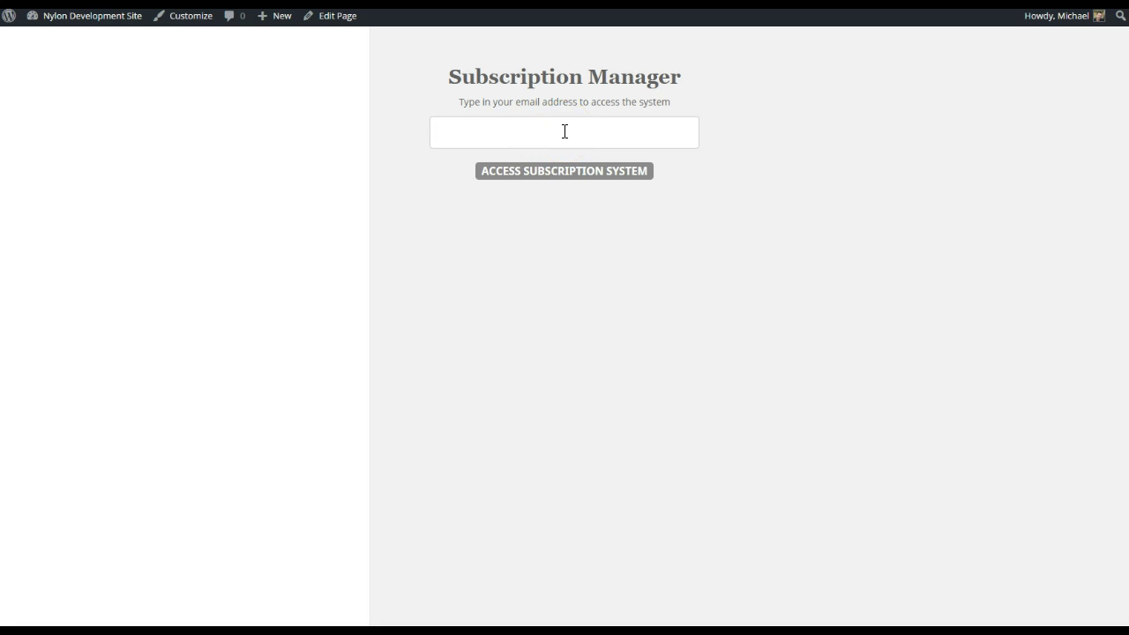
{"action": "left_click", "coordinate": [565, 132]}
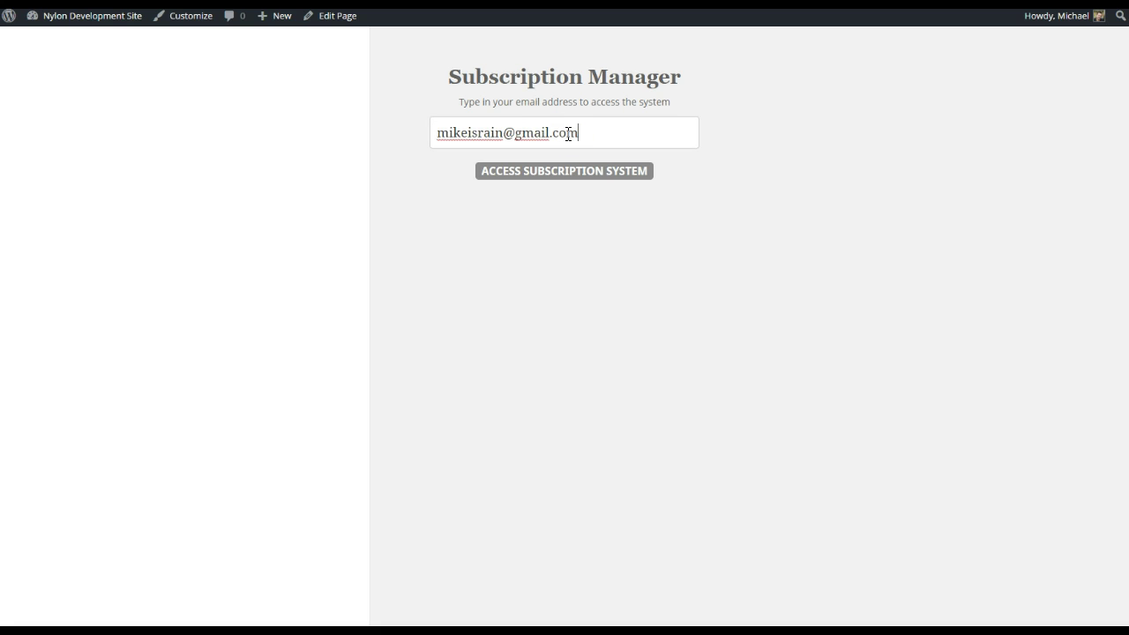
{"action": "left_click", "coordinate": [566, 172]}
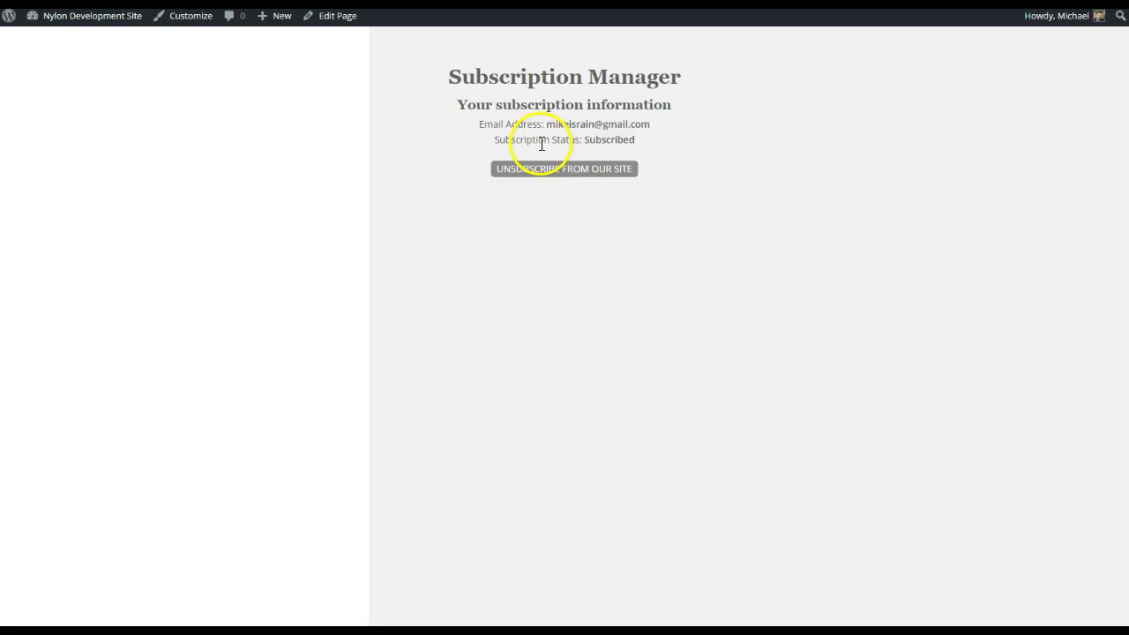
{"action": "left_click_drag", "start_coordinate": [637, 143], "coordinate": [572, 146]}
{"action": "left_click", "coordinate": [581, 145]}
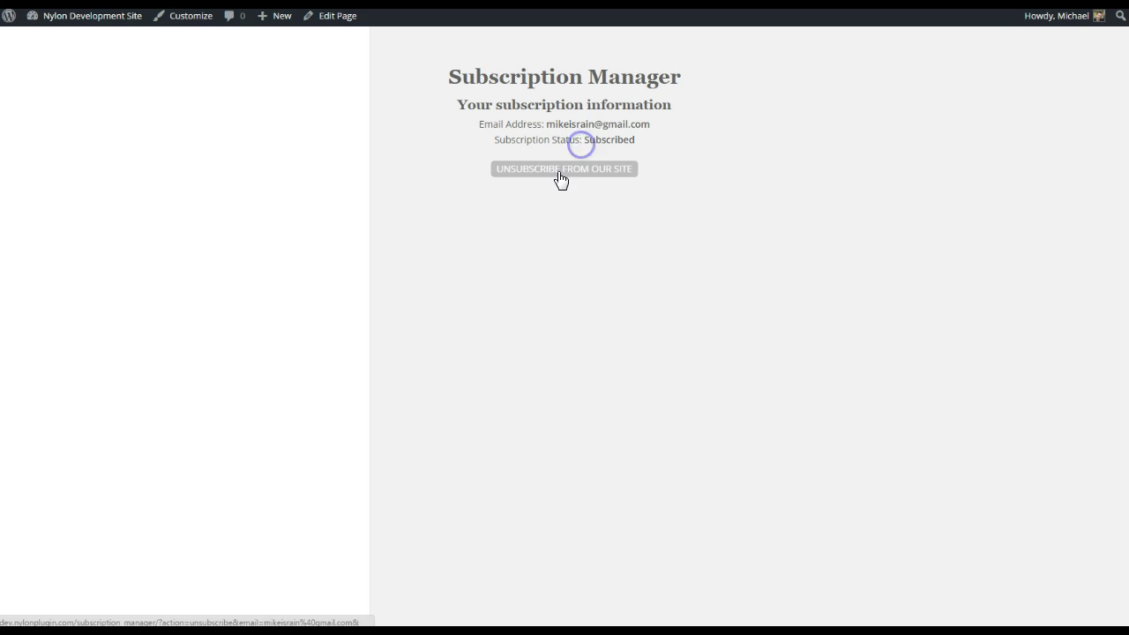
- Unsubscribe the email, subscribe it back, and enter the dev.nylonplugin.com/subscription address
{"action": "left_click", "coordinate": [556, 171]}
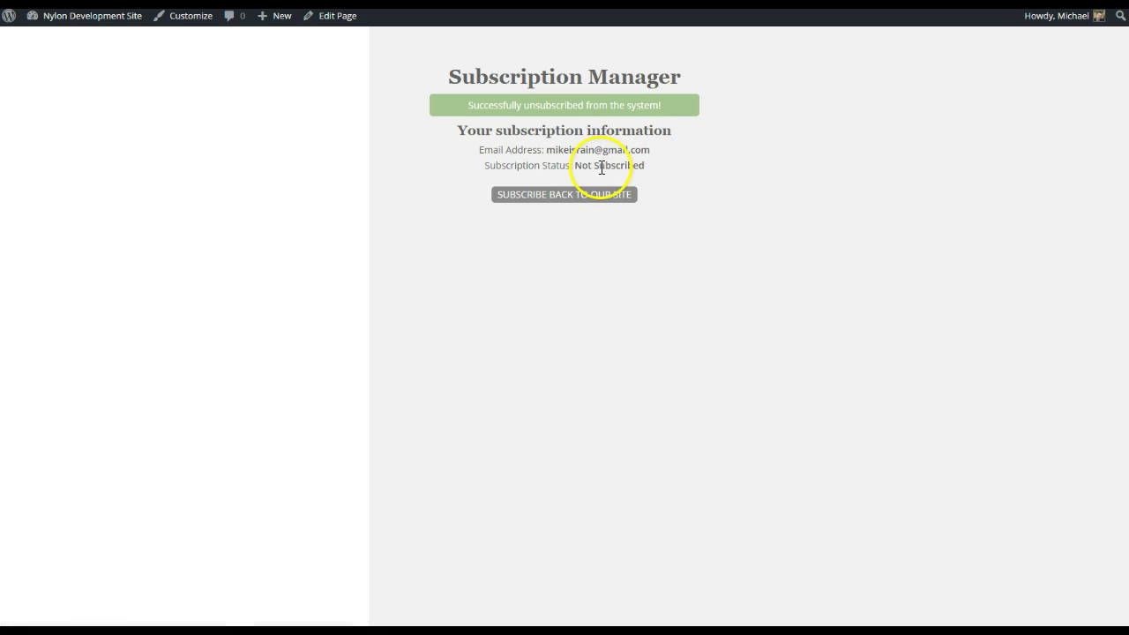
{"action": "left_click", "coordinate": [558, 199]}
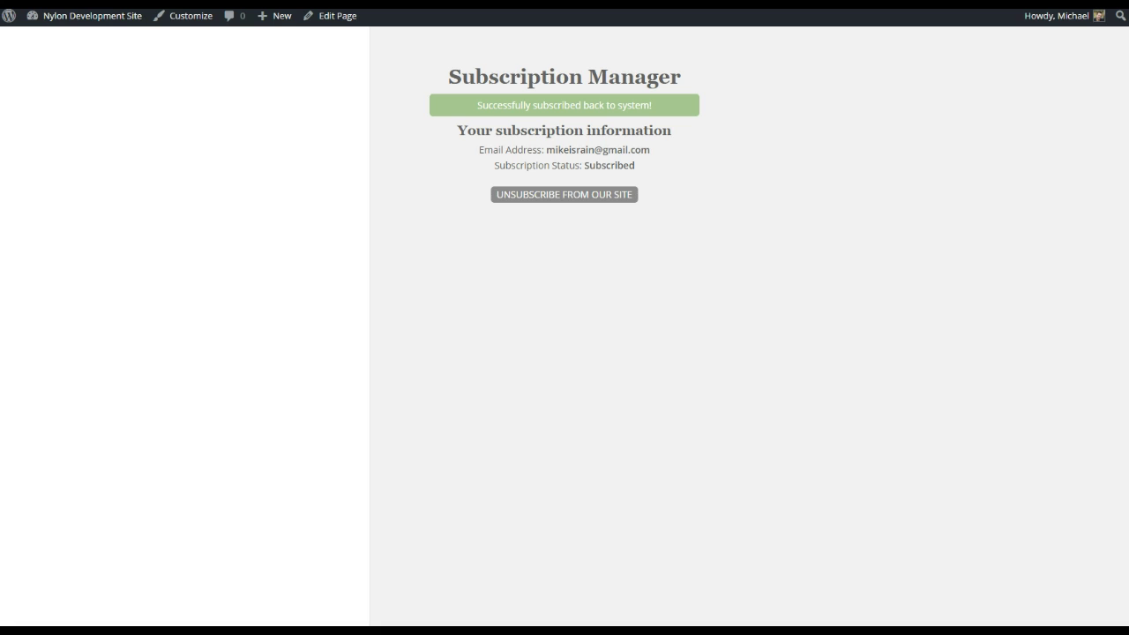
{"action": "type", "text": "dev.nylonplugin.com/subsc"}
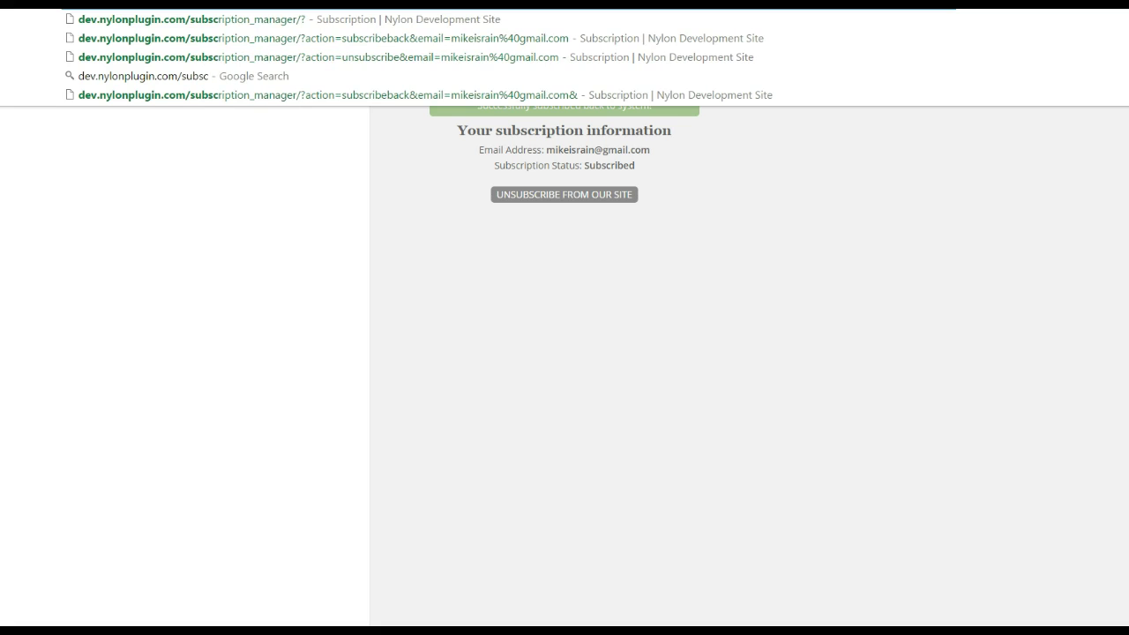
{"action": "type", "text": "ription"}
- Load the Subscription Manager page fresh and put the cursor in its empty email box
{"action": "key", "text": "Return"}
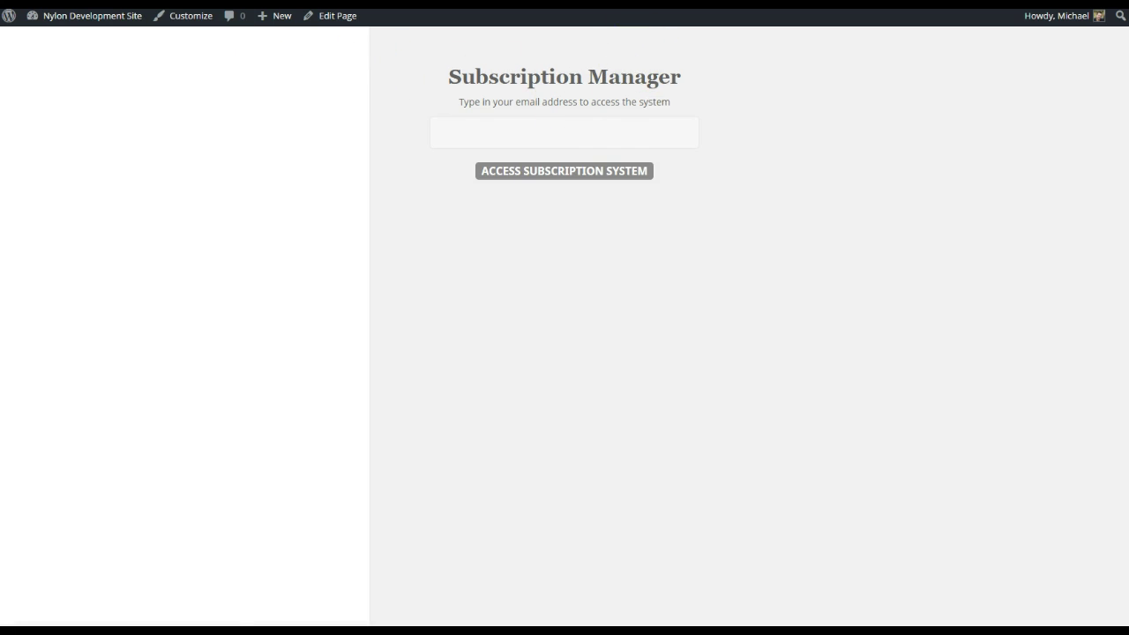
{"action": "left_click", "coordinate": [566, 140]}
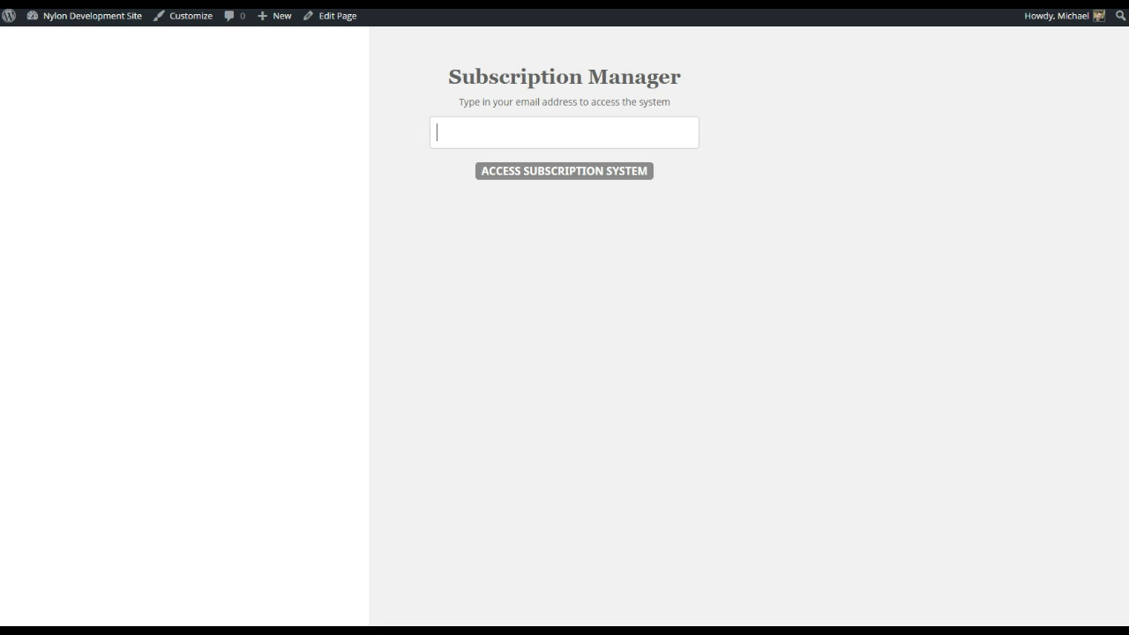
{"action": "mouse_move", "coordinate": [88, 15]}
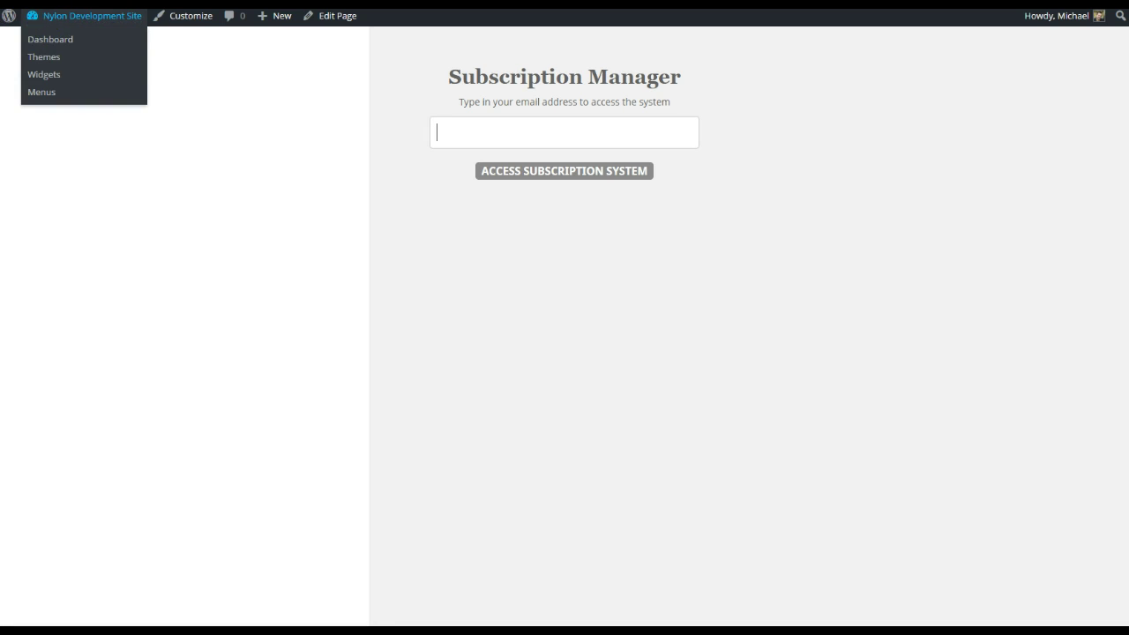